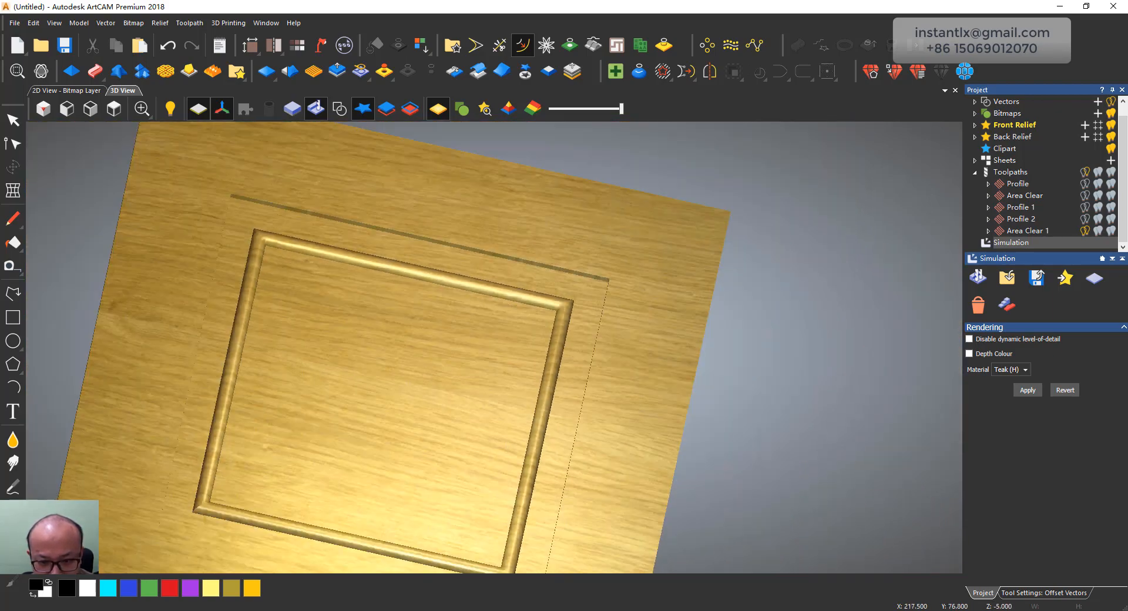
- Look at the reference photo of the 20 mm diameter router bit and close it
{"action": "left_click", "coordinate": [369, 610]}
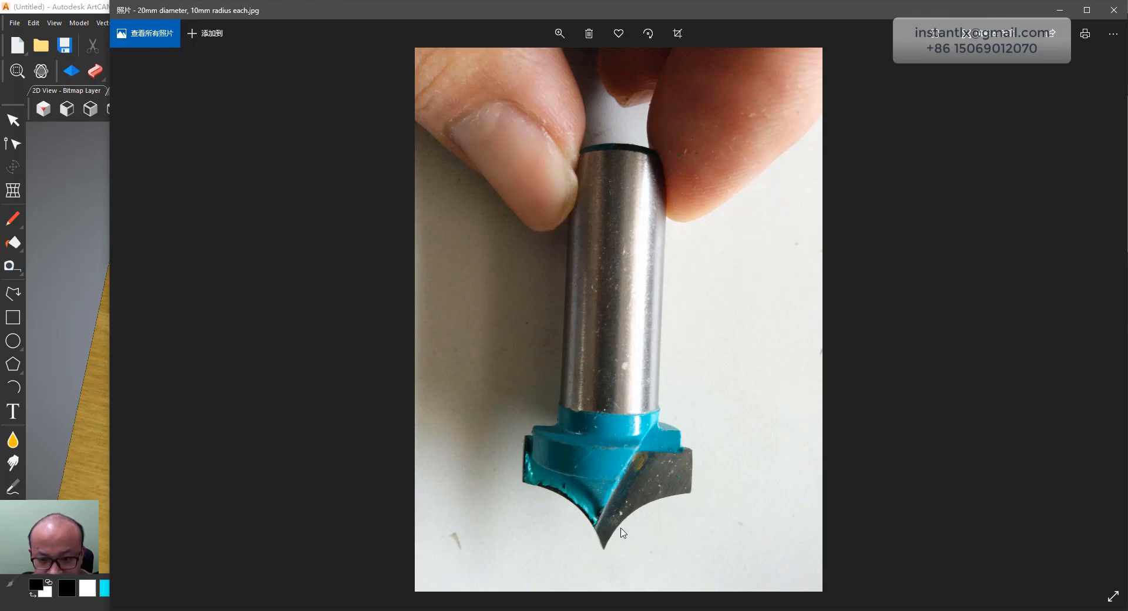
{"action": "left_click", "coordinate": [1113, 10]}
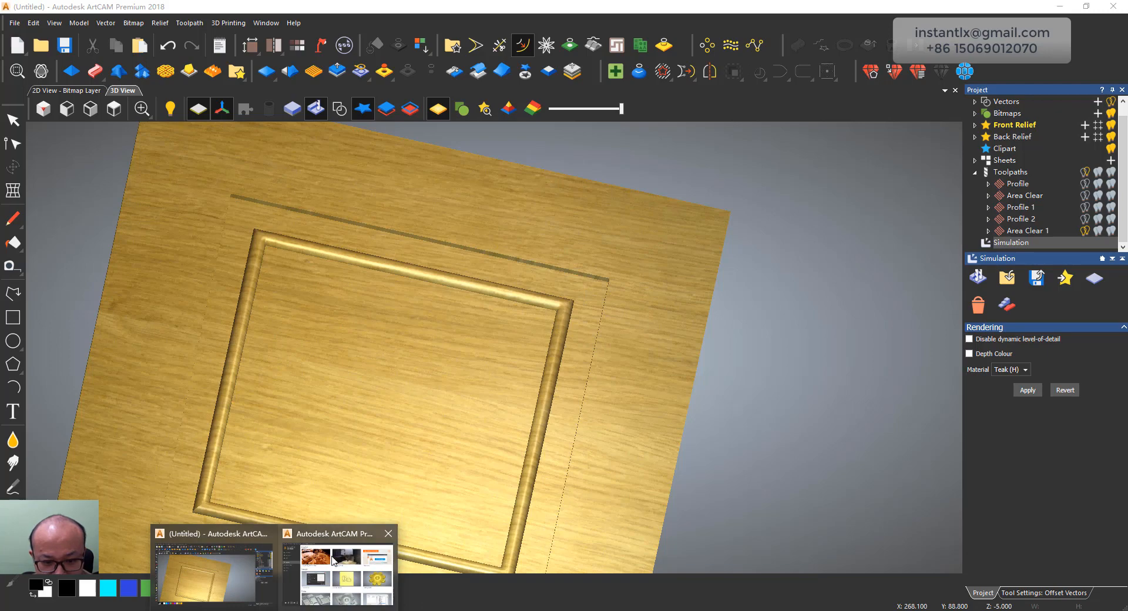
- Switch to the ArtCAM start window and create a new 200 × 200 mm model
{"action": "left_click", "coordinate": [335, 561]}
{"action": "left_click", "coordinate": [70, 345]}
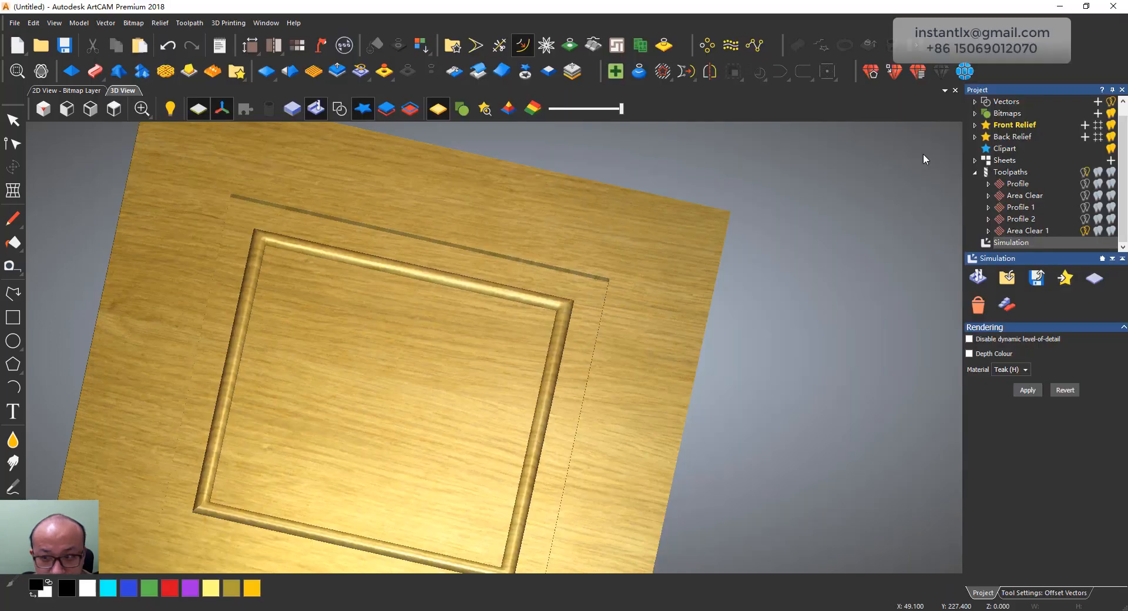
{"action": "left_click", "coordinate": [1062, 7]}
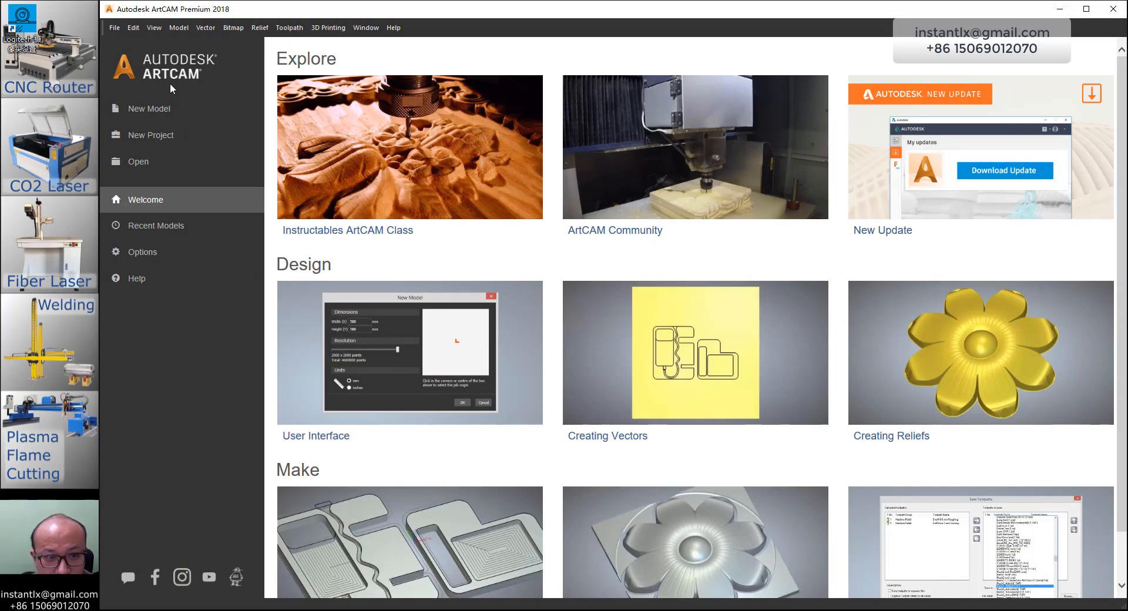
{"action": "left_click", "coordinate": [163, 113]}
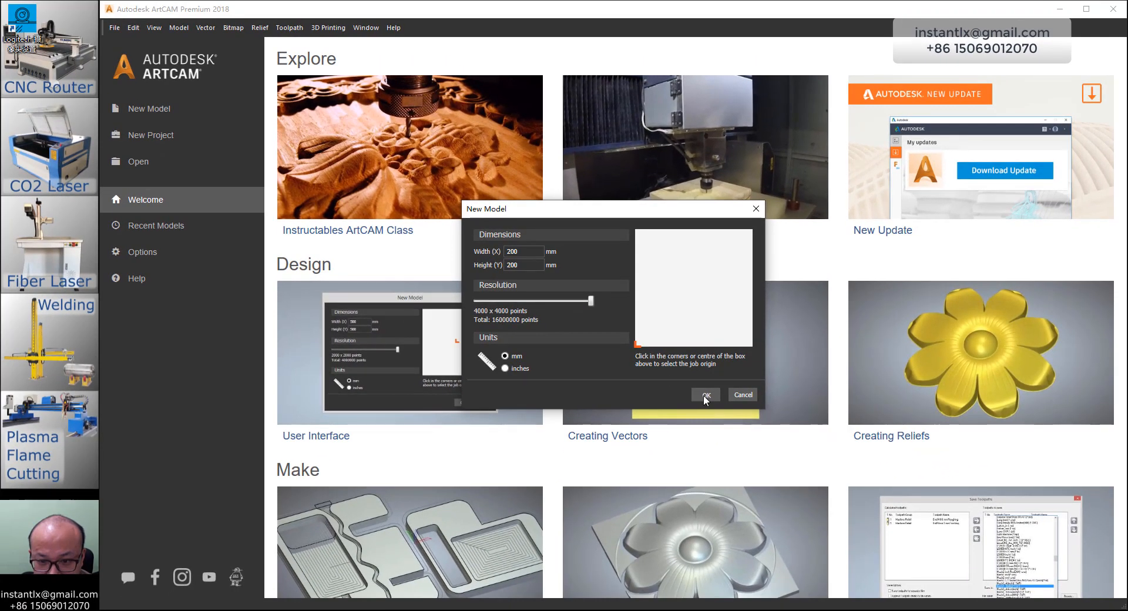
{"action": "left_click", "coordinate": [705, 394]}
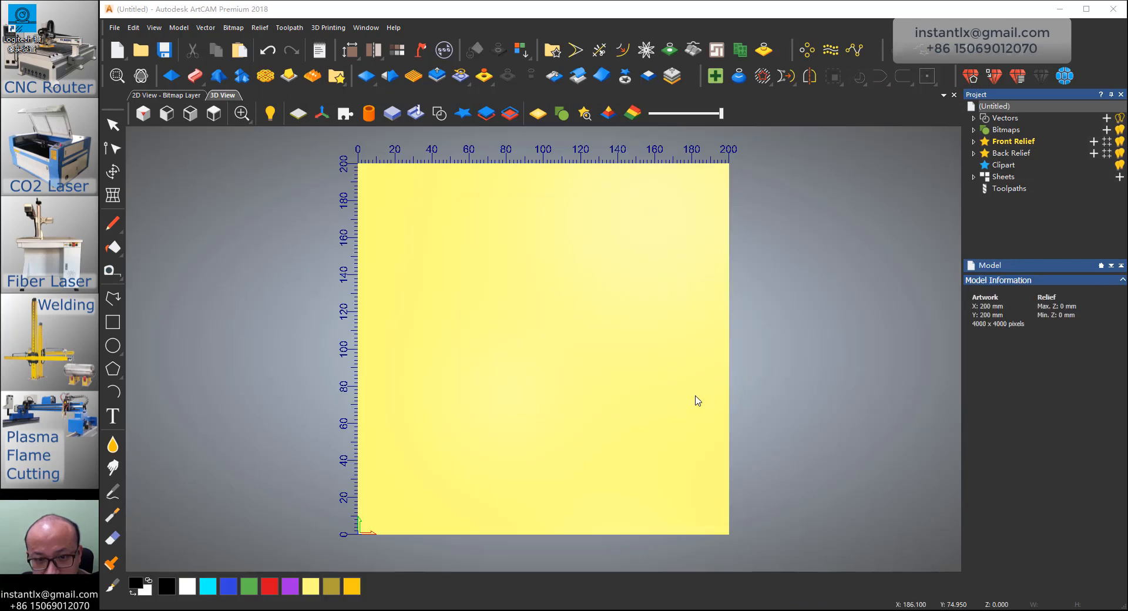
- Create a 200 mm square vector and centre it on the model
{"action": "left_click", "coordinate": [112, 322]}
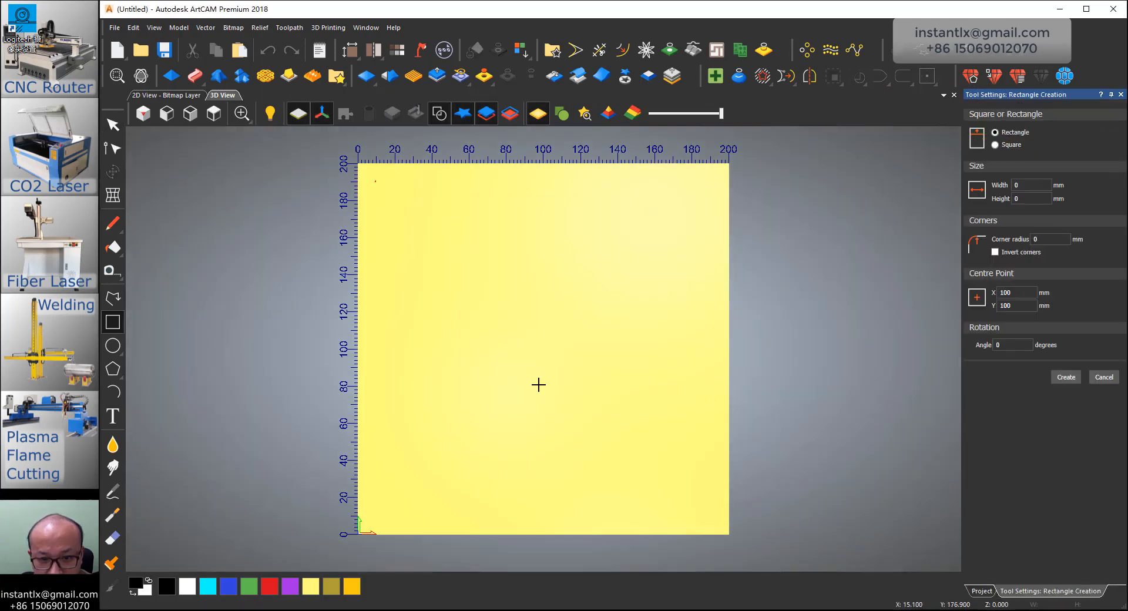
{"action": "left_click_drag", "start_coordinate": [376, 181], "coordinate": [695, 486]}
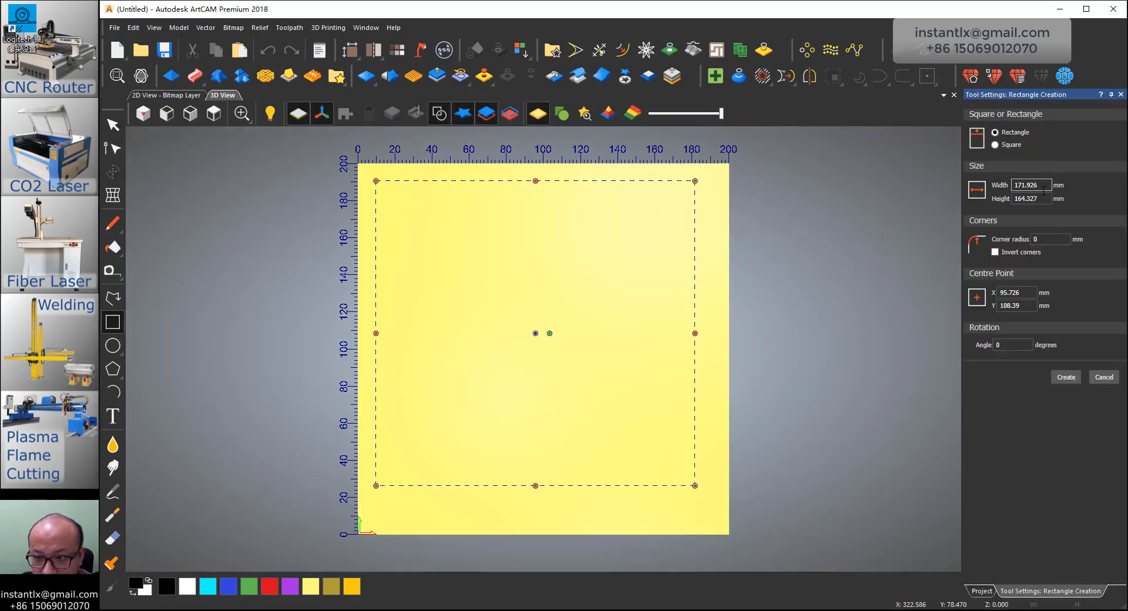
{"action": "left_click", "coordinate": [995, 145]}
{"action": "left_click_drag", "start_coordinate": [1039, 182], "coordinate": [954, 183]}
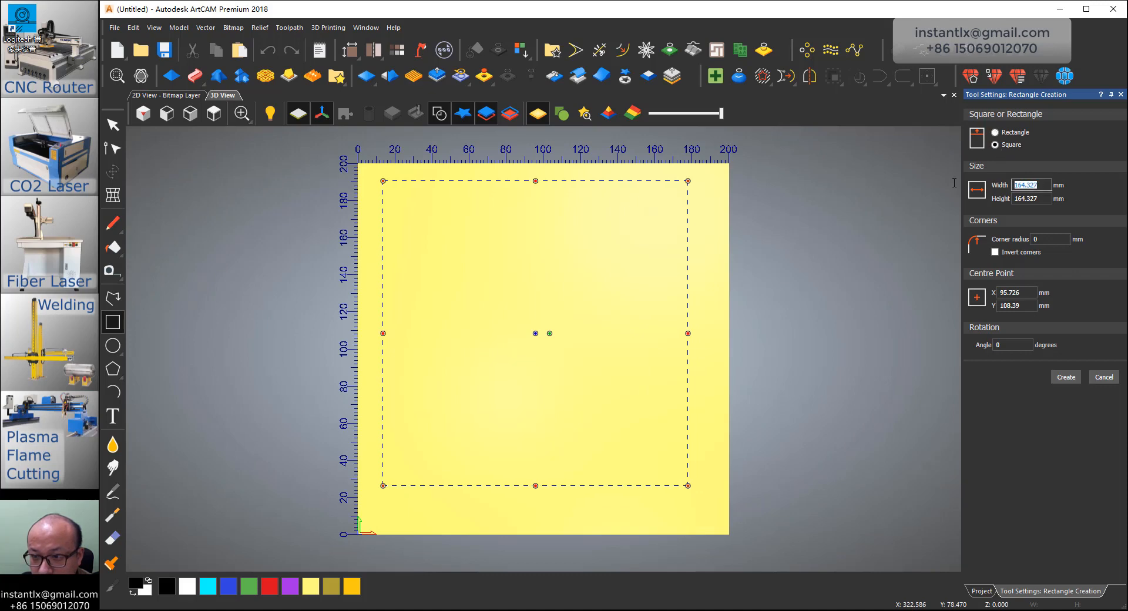
{"action": "type", "text": "200"}
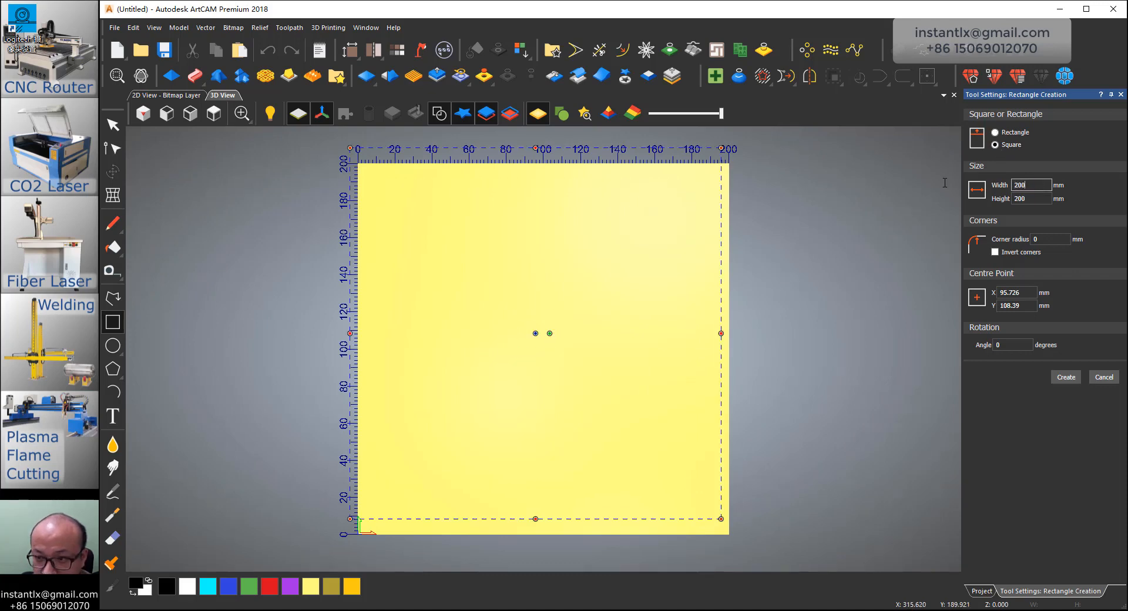
{"action": "left_click", "coordinate": [1066, 377]}
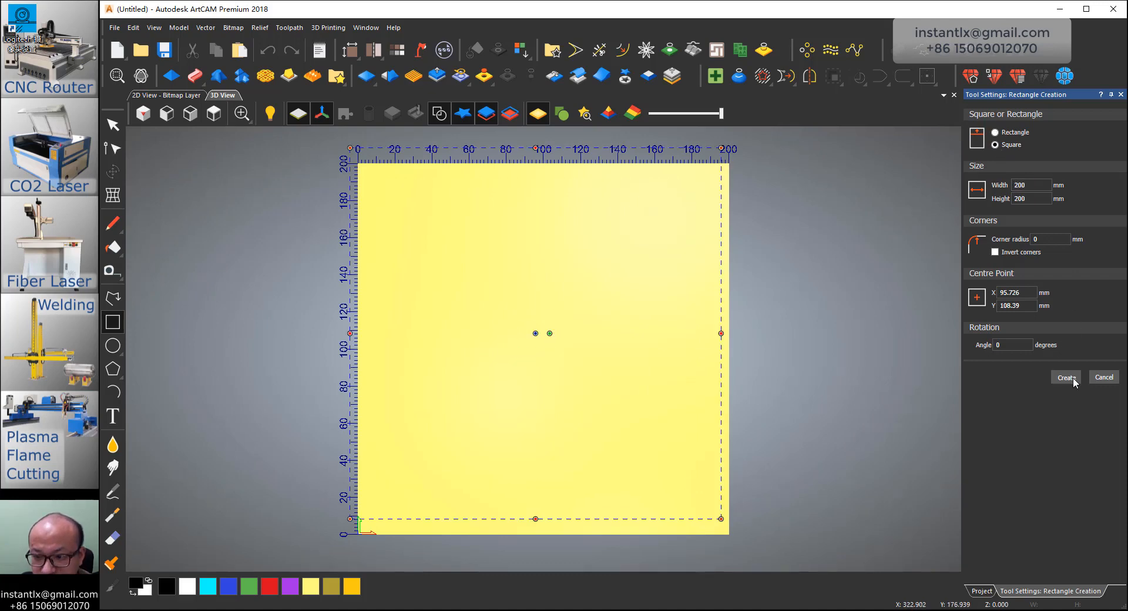
{"action": "left_click", "coordinate": [929, 81]}
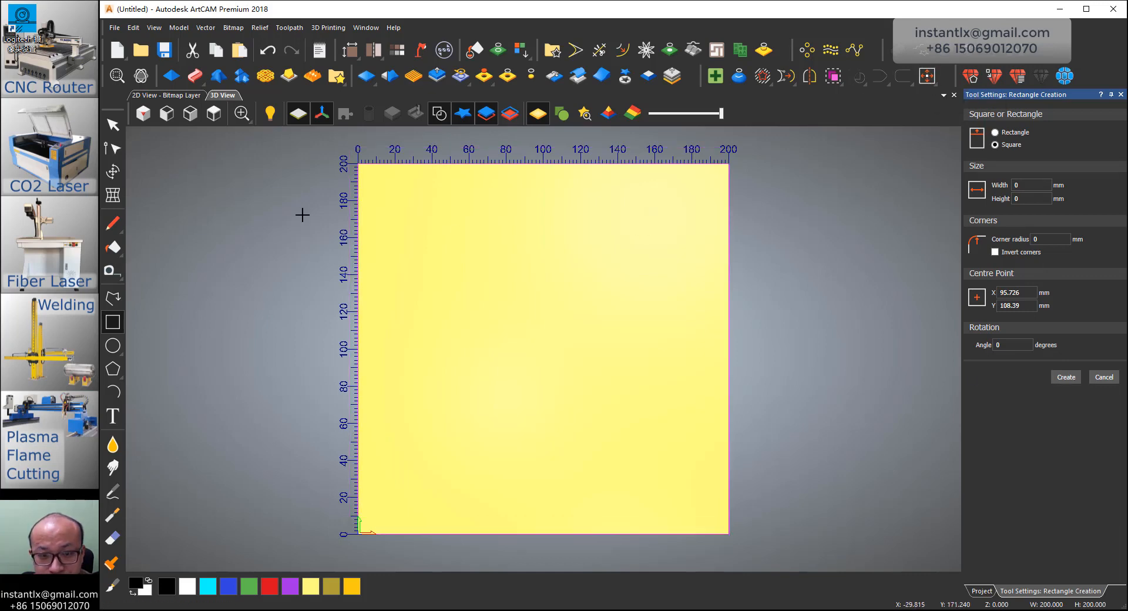
- Offset the square vector 10 mm inwards with sharp corners, keeping the original vector
{"action": "left_click", "coordinate": [113, 124]}
{"action": "left_click", "coordinate": [656, 306]}
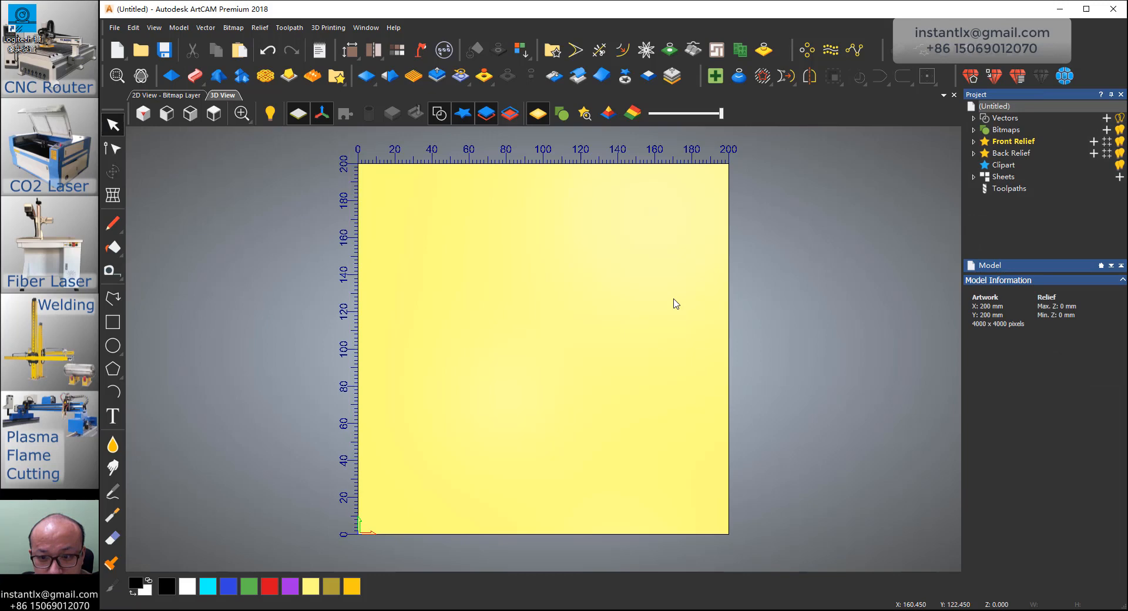
{"action": "left_click", "coordinate": [729, 278]}
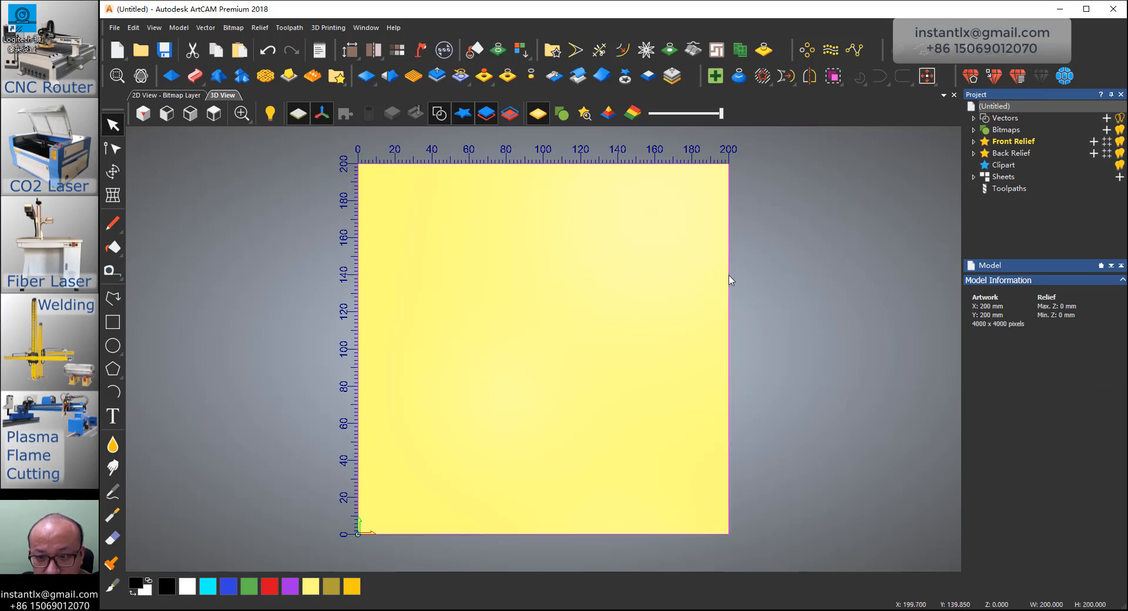
{"action": "left_click", "coordinate": [622, 51]}
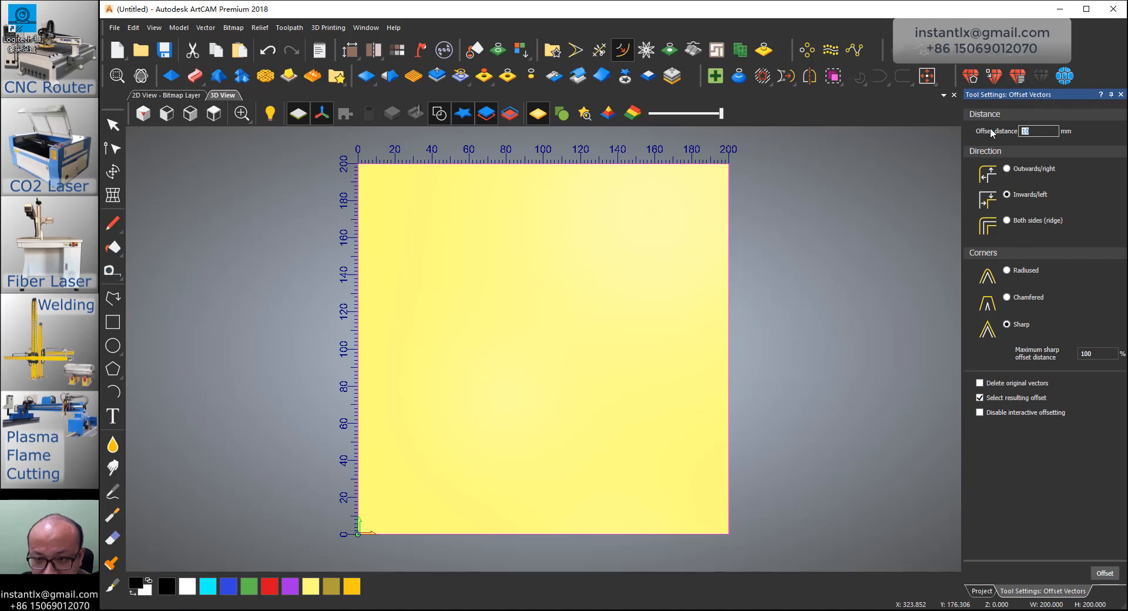
{"action": "left_click", "coordinate": [440, 610]}
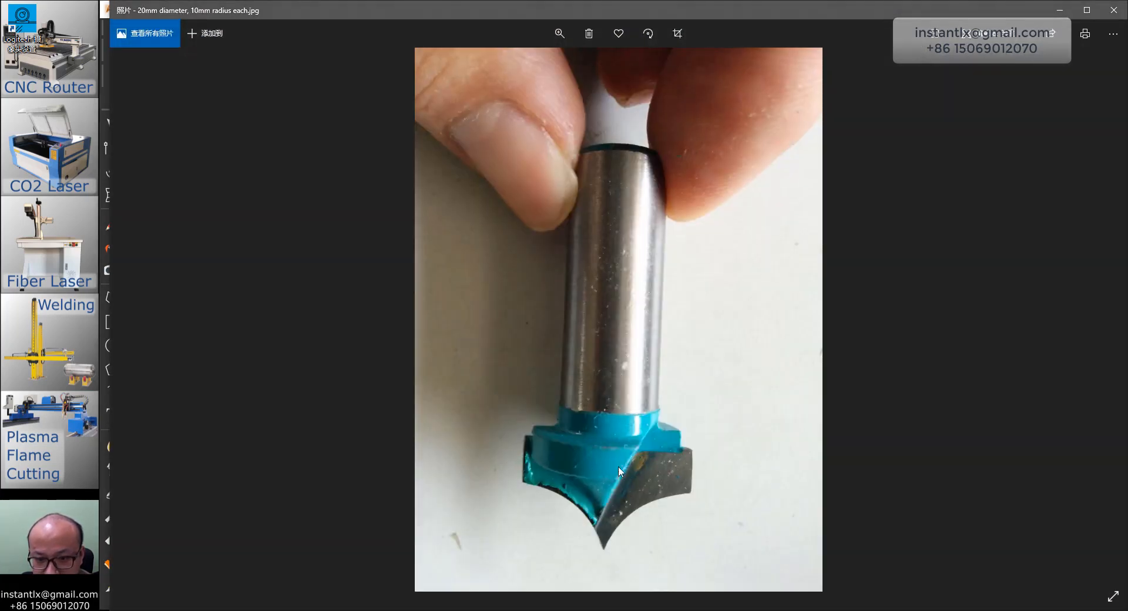
{"action": "left_click", "coordinate": [1060, 10]}
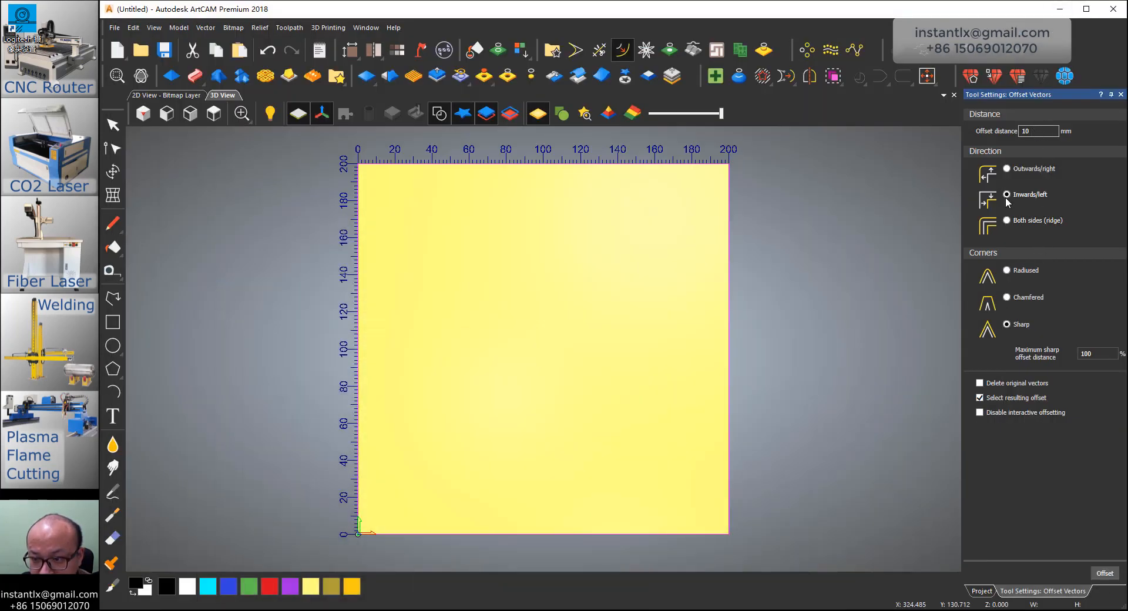
{"action": "left_click", "coordinate": [1105, 574]}
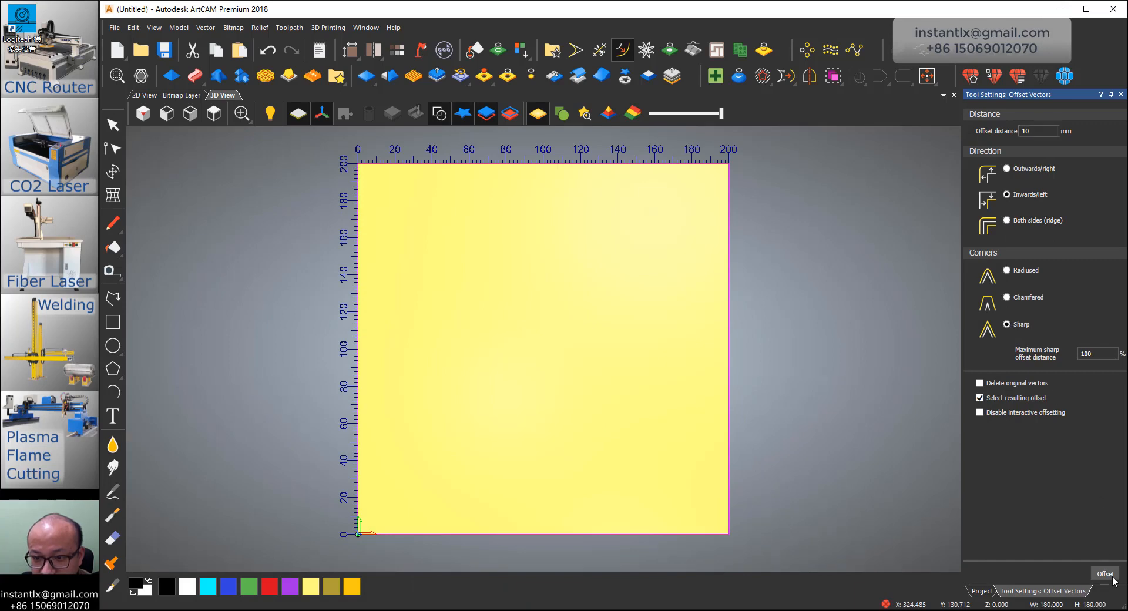
- Set up a profile toolpath along both selected squares with a finish depth of 5 mm
{"action": "left_click", "coordinate": [729, 270]}
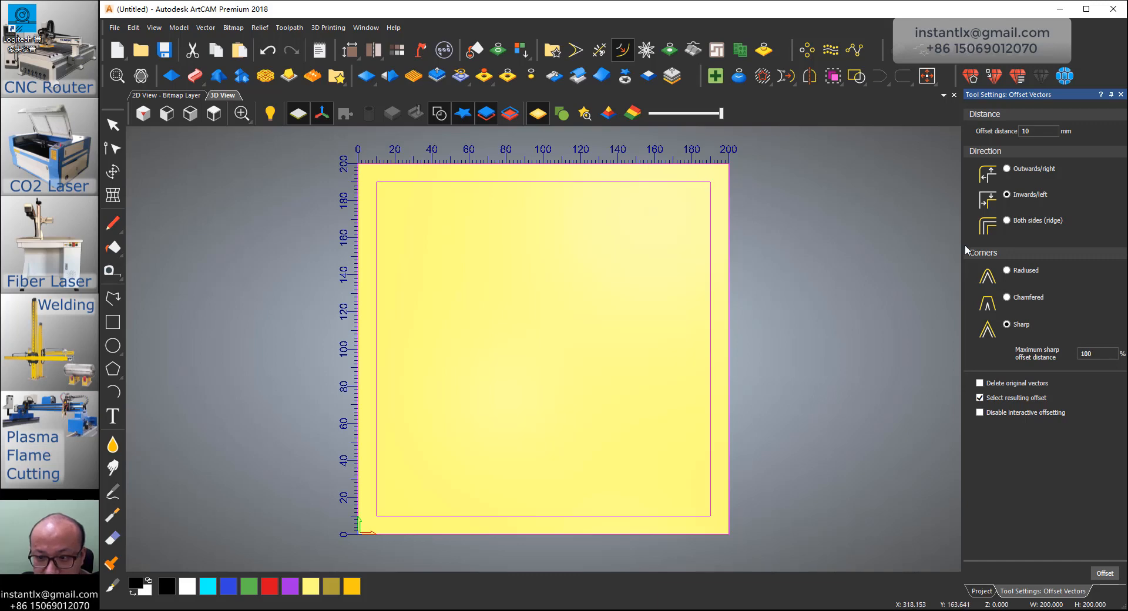
{"action": "left_click", "coordinate": [981, 591]}
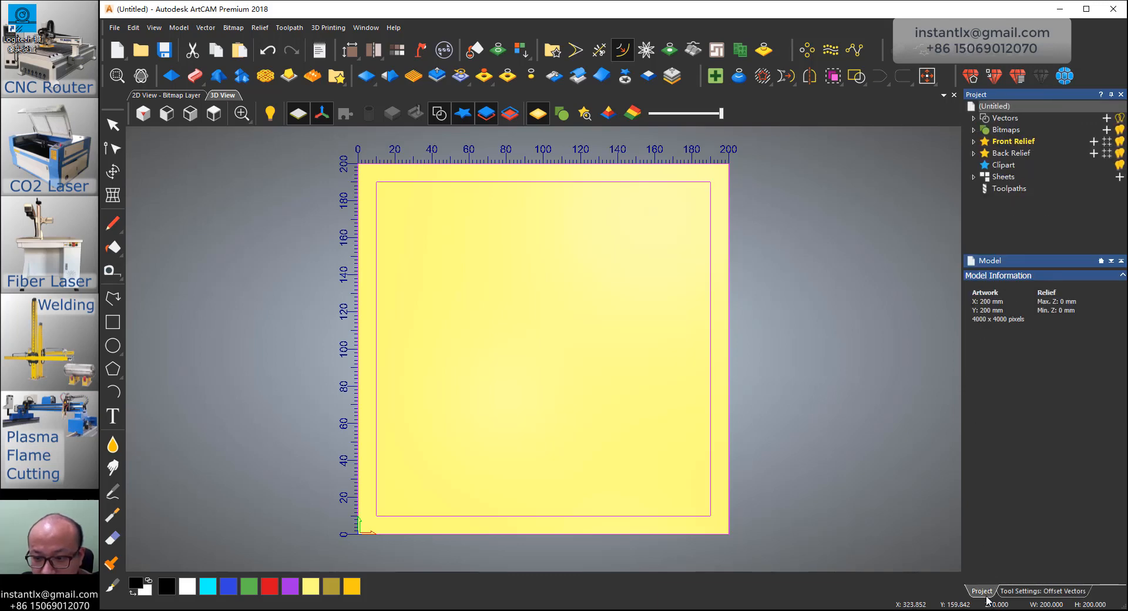
{"action": "left_click", "coordinate": [1000, 188]}
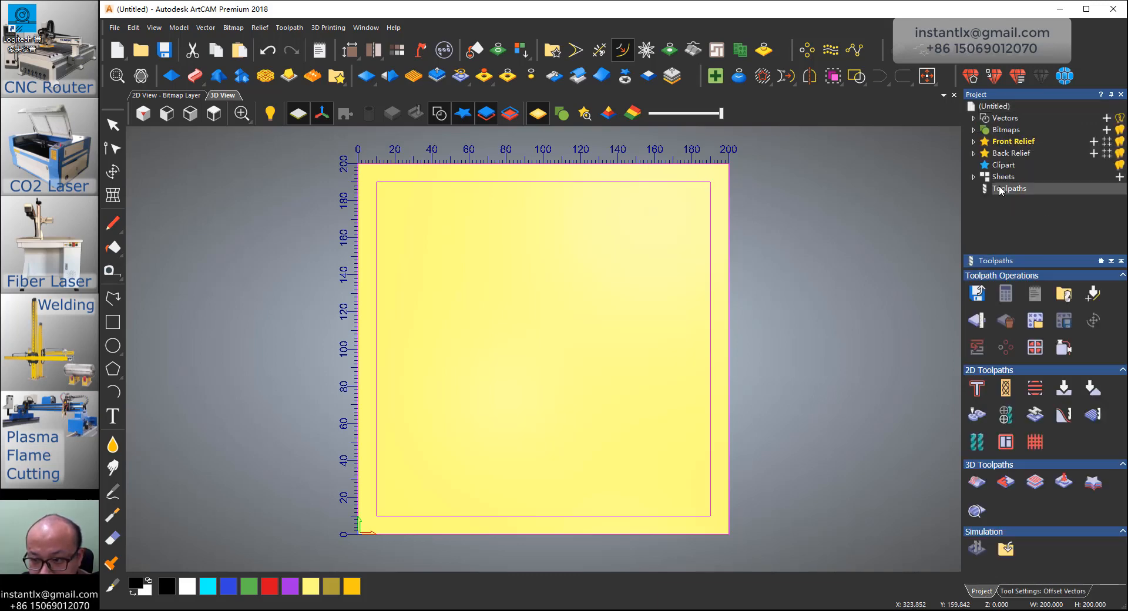
{"action": "left_click", "coordinate": [976, 389]}
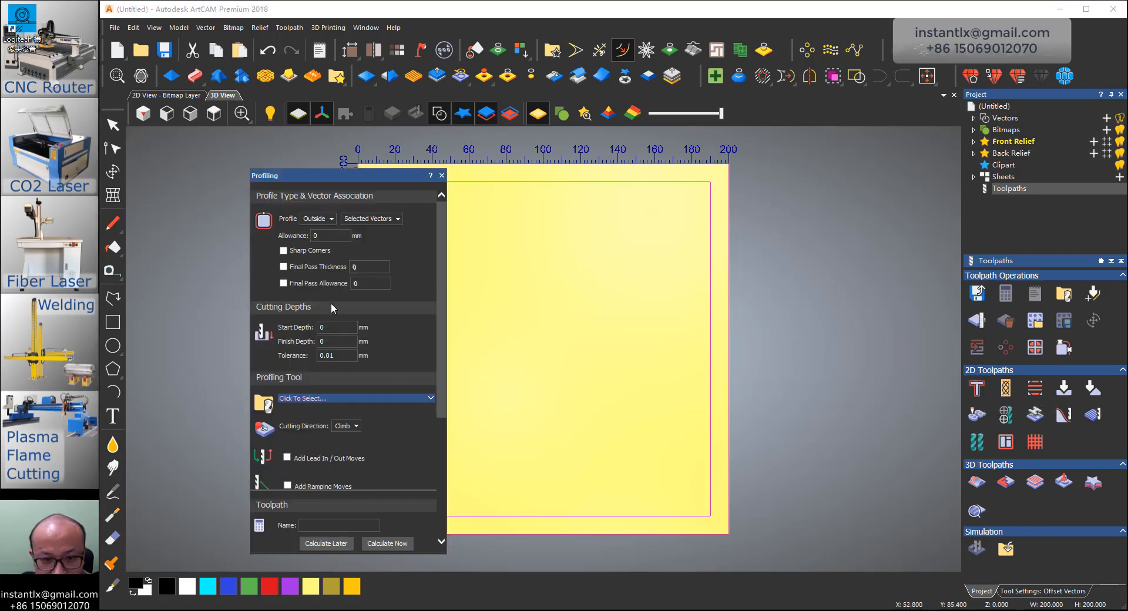
{"action": "left_click", "coordinate": [318, 219]}
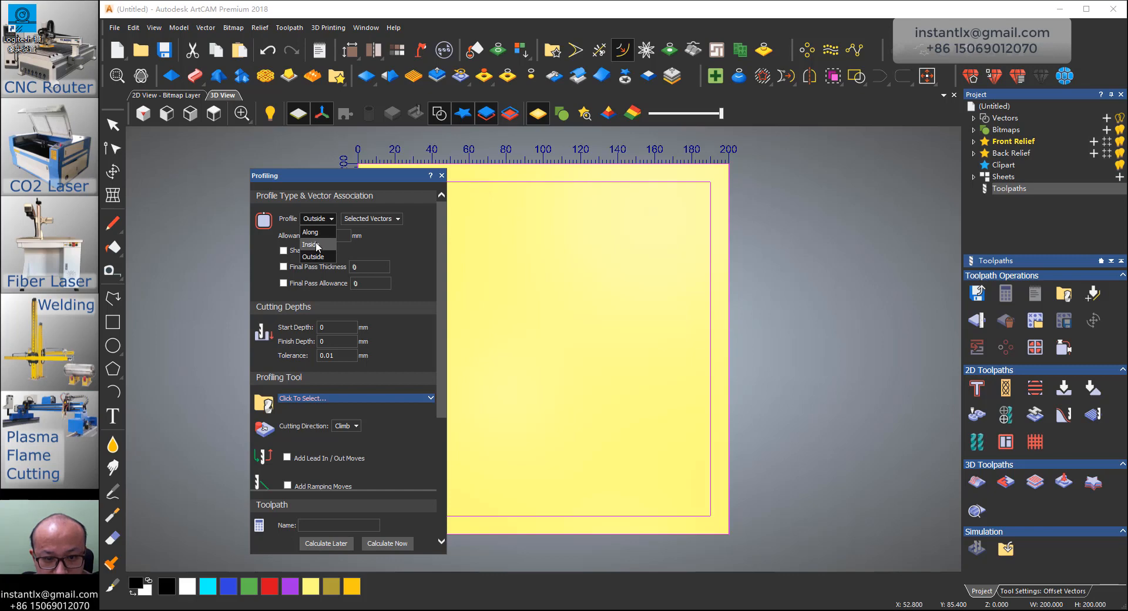
{"action": "left_click", "coordinate": [310, 232]}
{"action": "left_click", "coordinate": [334, 282]}
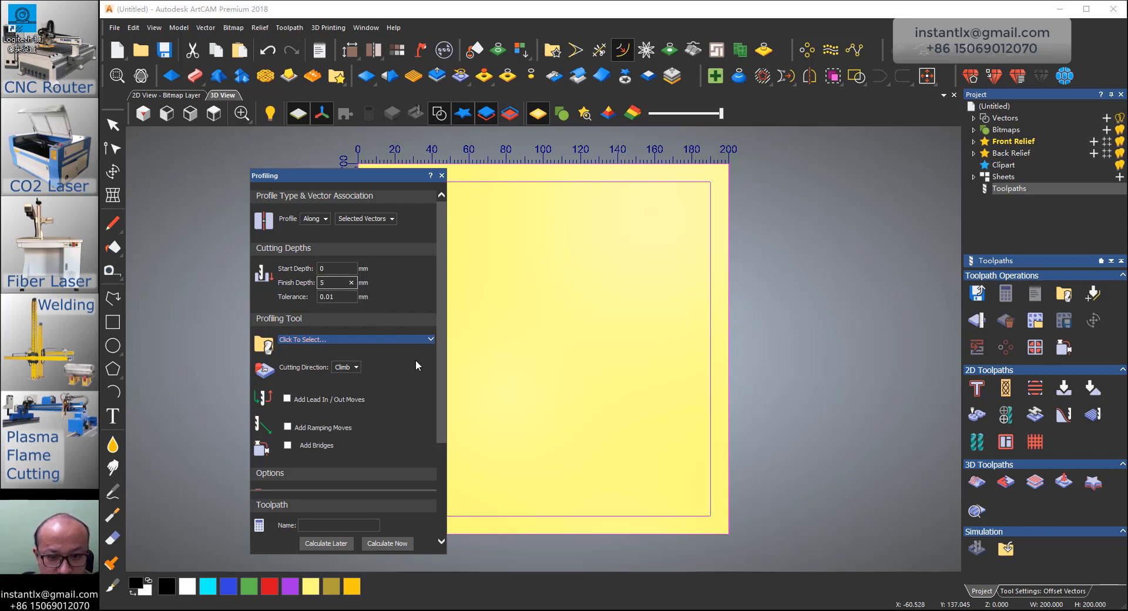
- Examine the 10 mm and 14 mm veining tools in the Raised Panel group of the tool database
{"action": "left_click", "coordinate": [348, 340]}
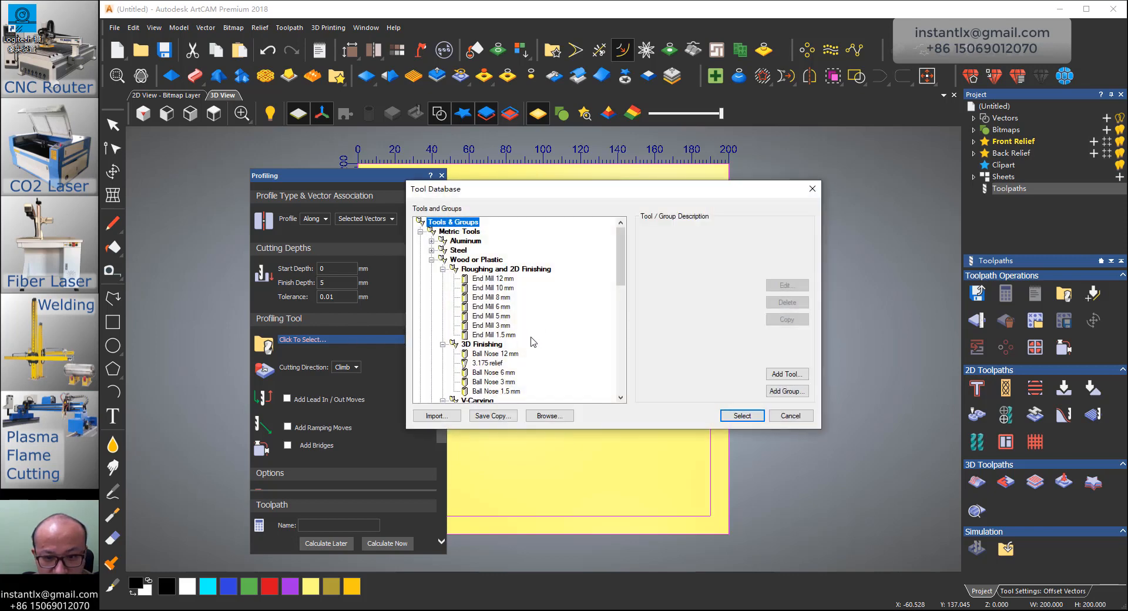
{"action": "scroll", "coordinate": [532, 342], "scroll_direction": "down", "scroll_amount": 10}
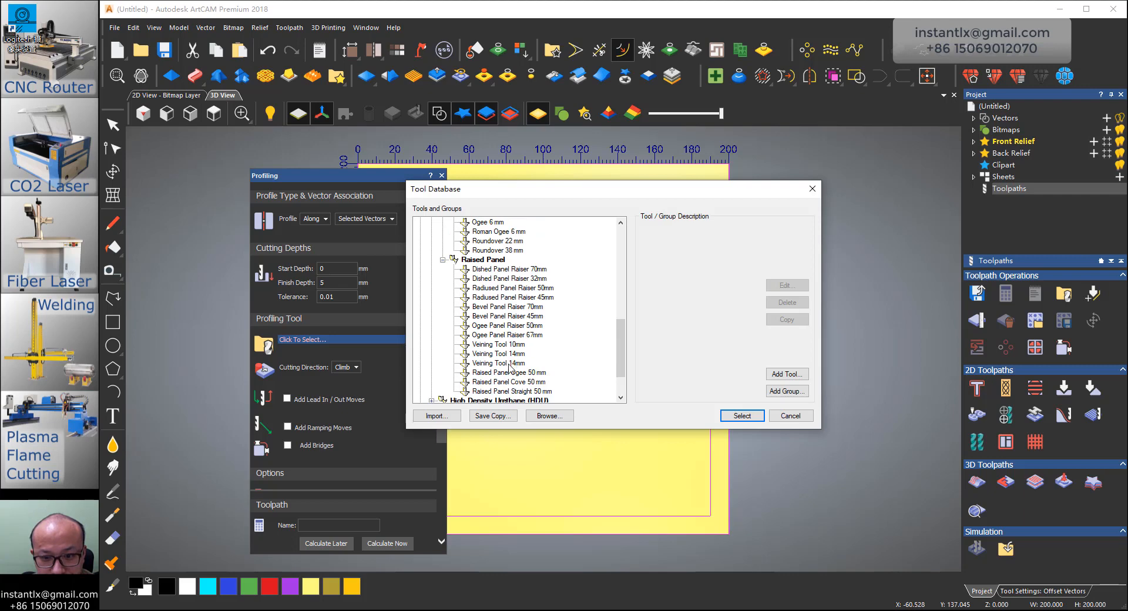
{"action": "left_click", "coordinate": [503, 345]}
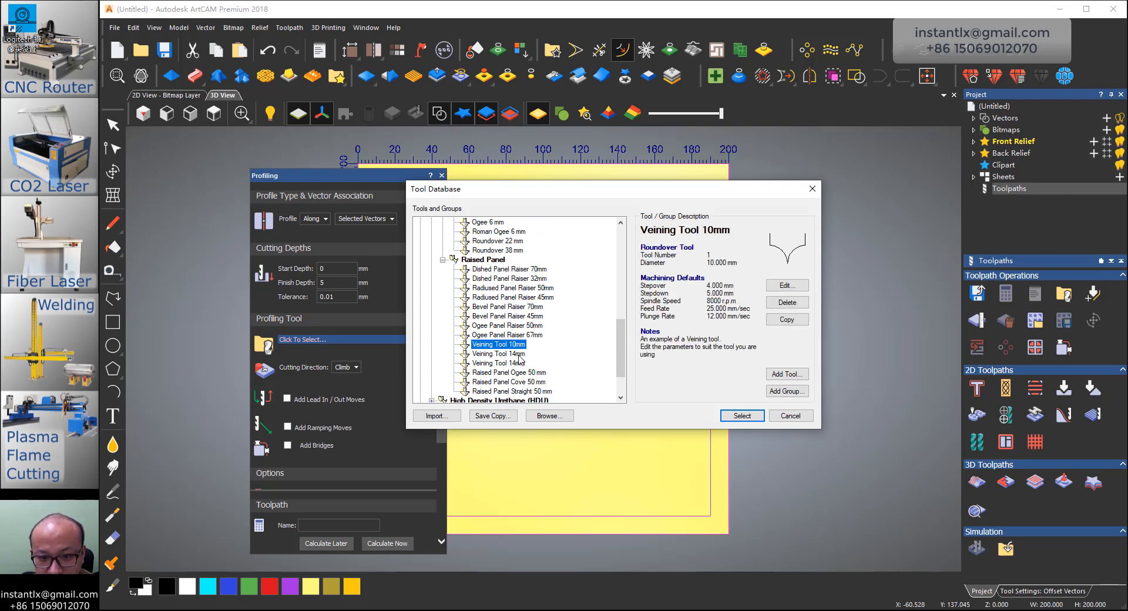
{"action": "key", "text": "Down"}
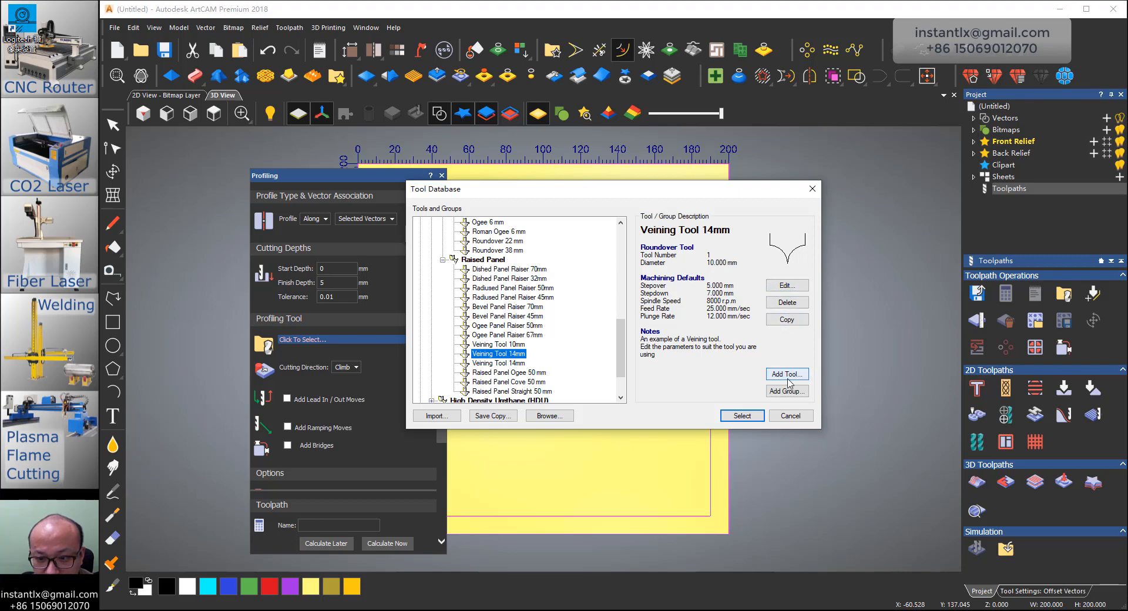
{"action": "key", "text": "Up"}
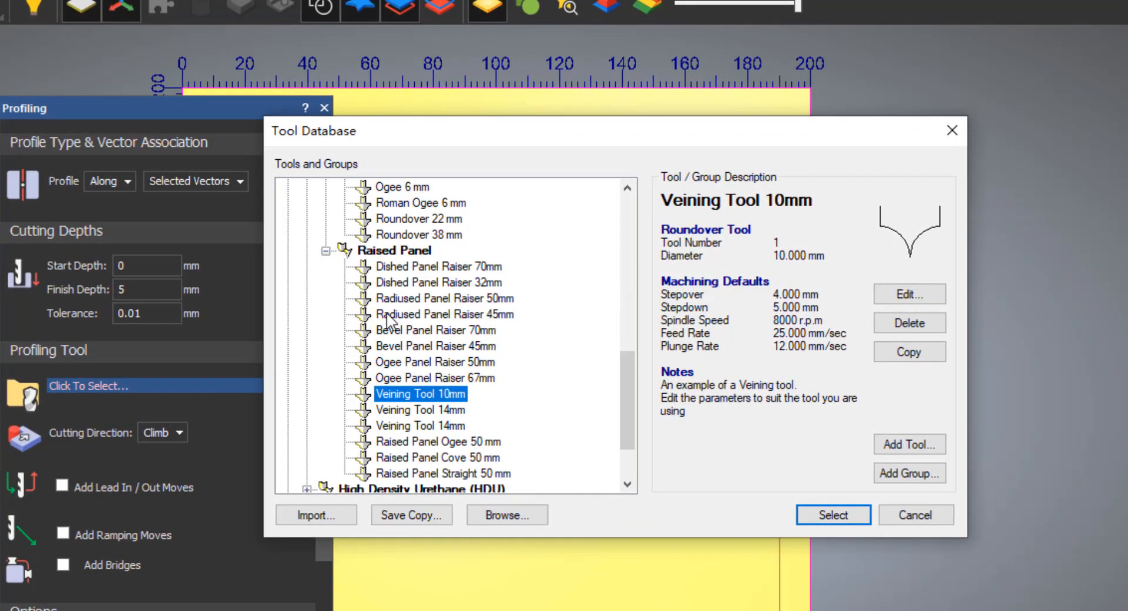
- Add a new roundover tool with a 10 mm diameter and a 5 mm arc radius to the tool database
{"action": "left_click", "coordinate": [908, 443]}
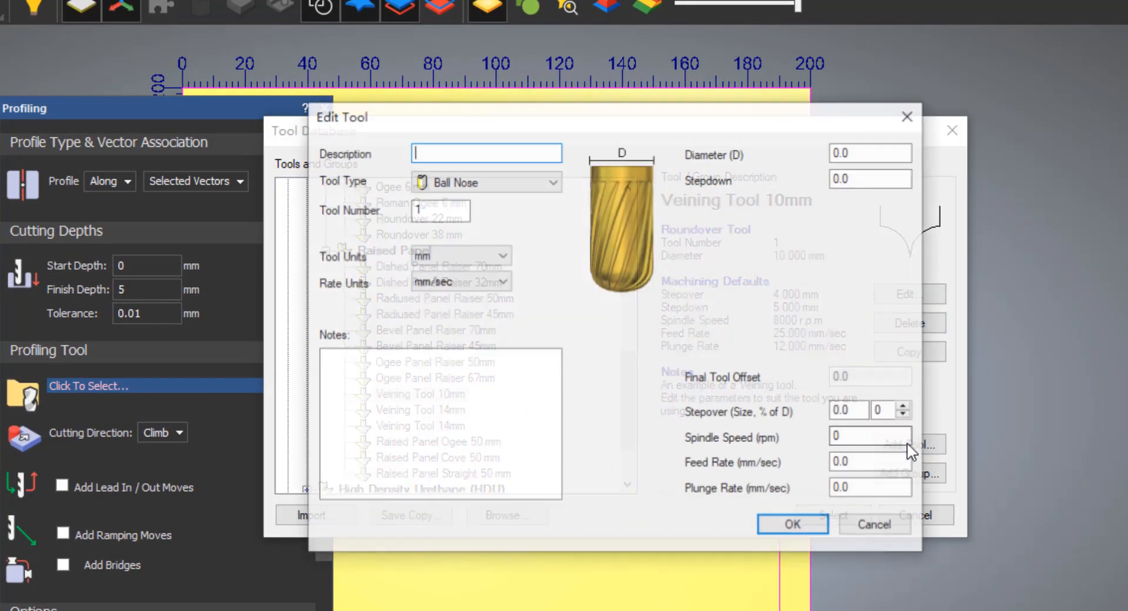
{"action": "left_click", "coordinate": [447, 184]}
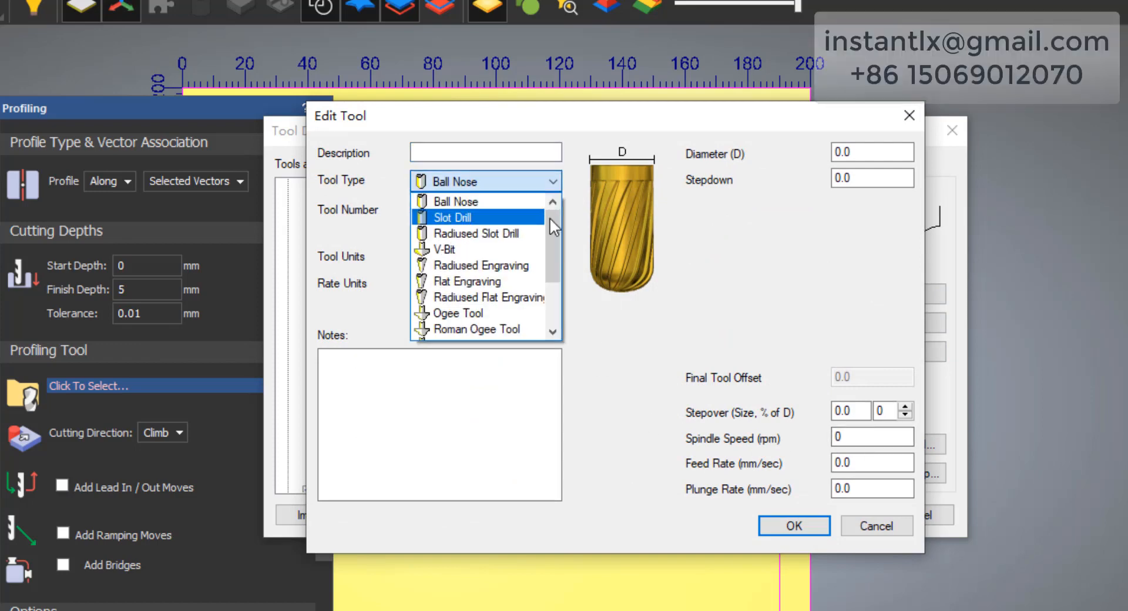
{"action": "left_click_drag", "start_coordinate": [559, 234], "coordinate": [558, 276]}
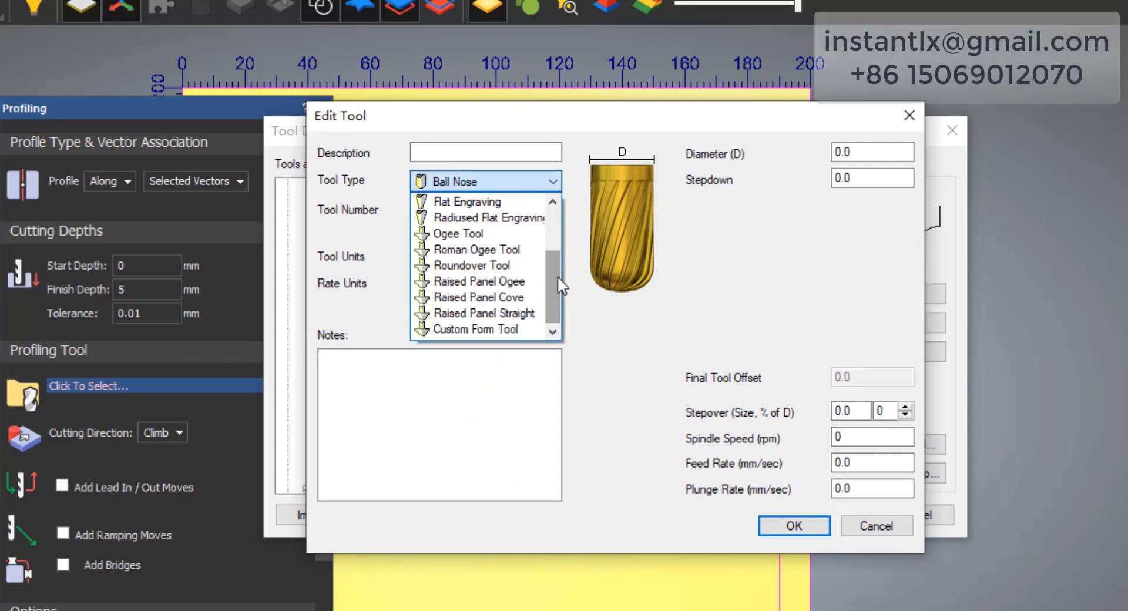
{"action": "left_click", "coordinate": [477, 268]}
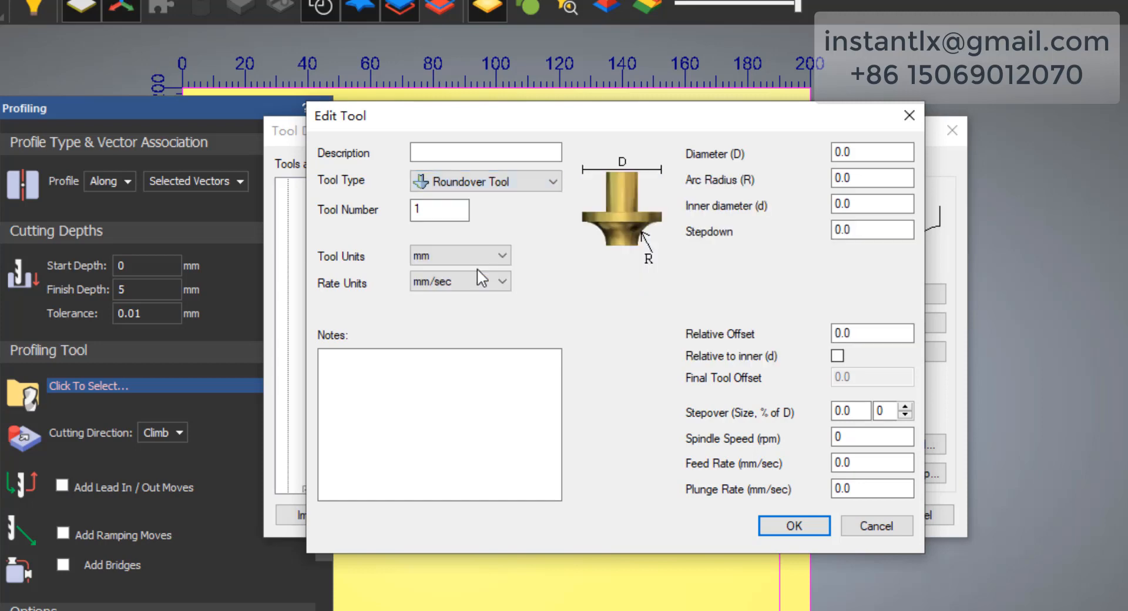
{"action": "left_click", "coordinate": [866, 152]}
{"action": "left_click_drag", "start_coordinate": [865, 151], "coordinate": [671, 154]}
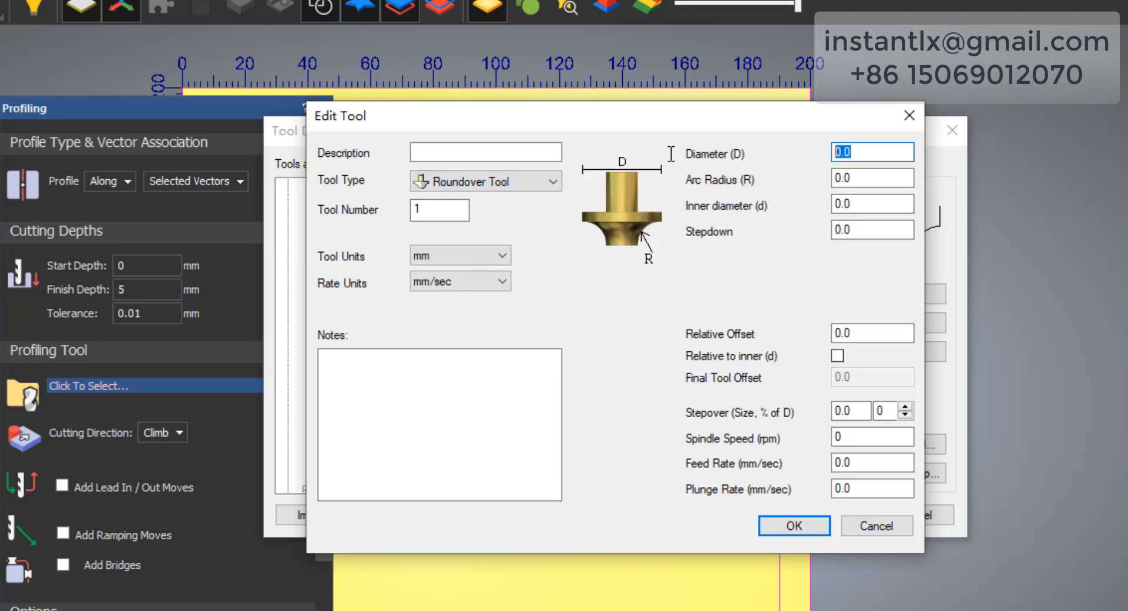
{"action": "type", "text": "10"}
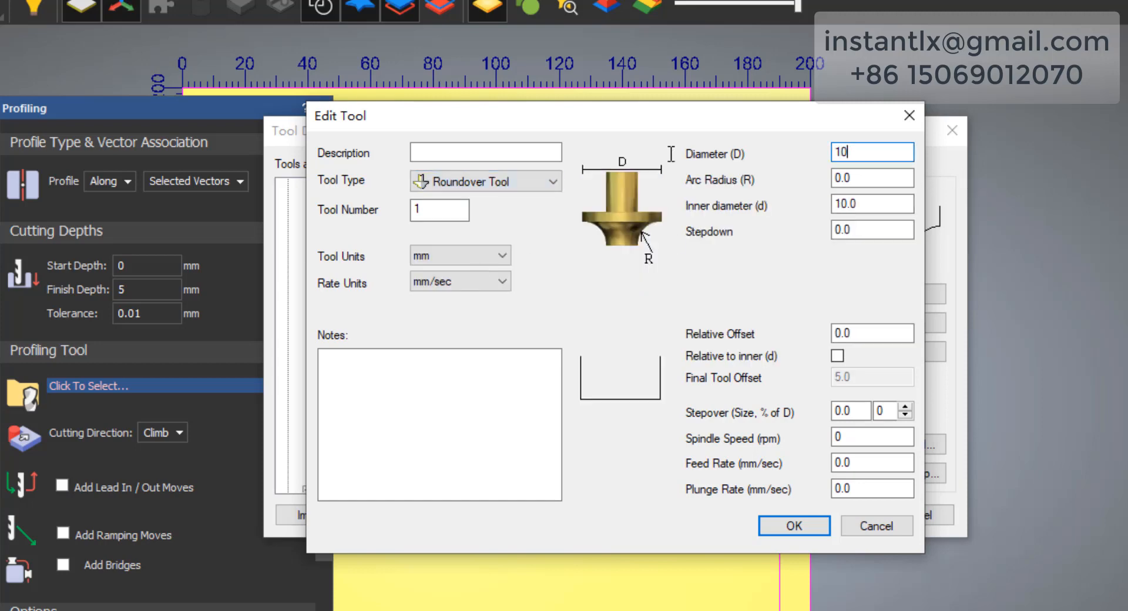
{"action": "key", "text": "Tab"}
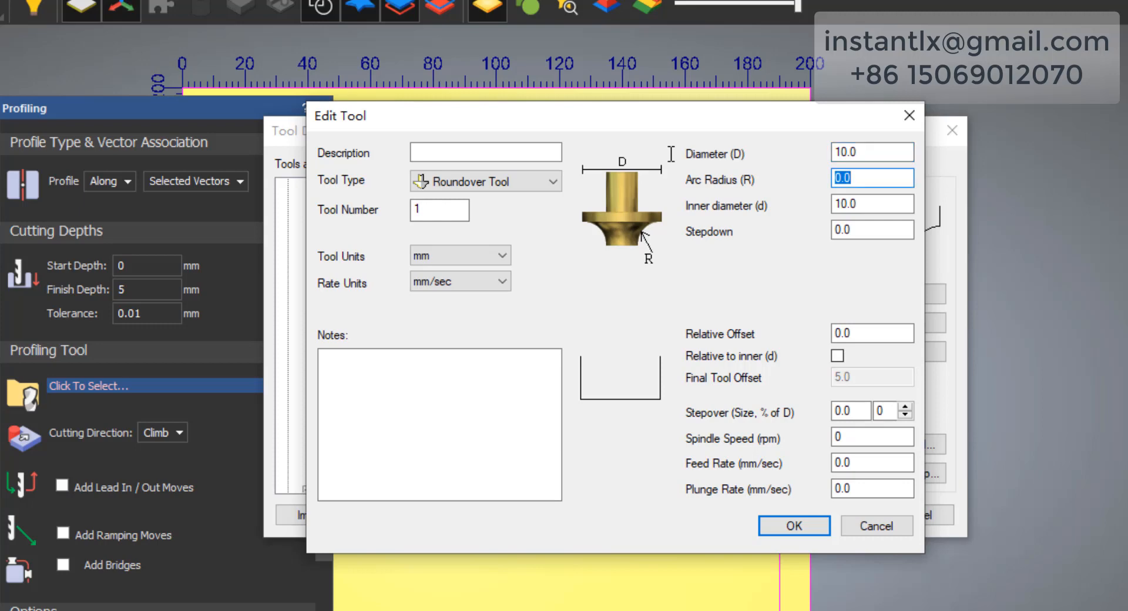
{"action": "type", "text": "5"}
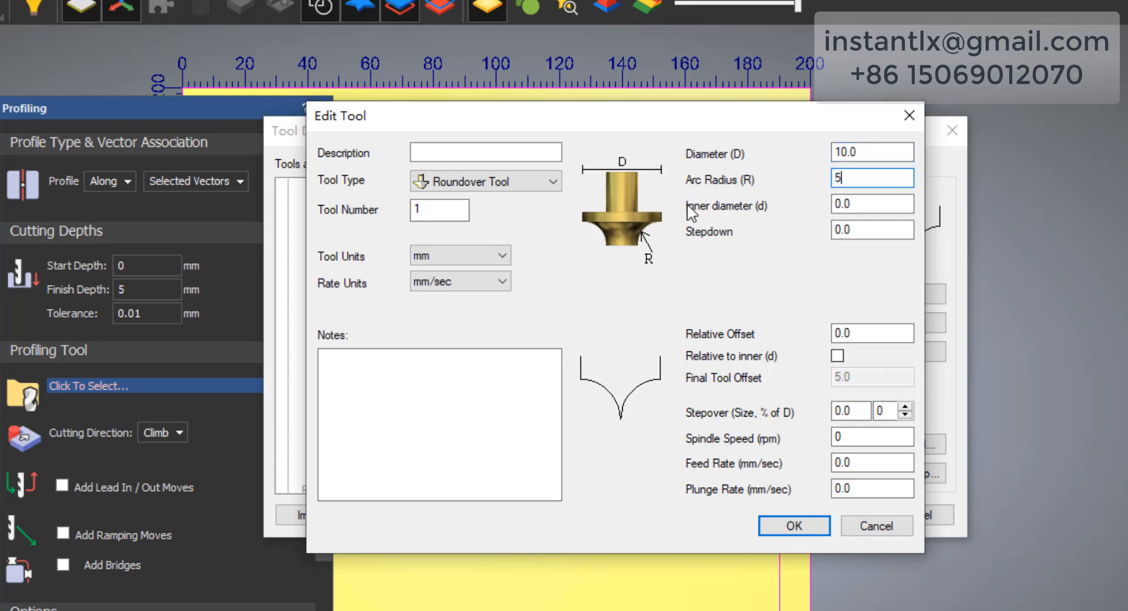
- Describe the new tool as "r shape 10" and set its stepover to 0.01 mm
{"action": "left_click", "coordinate": [482, 152]}
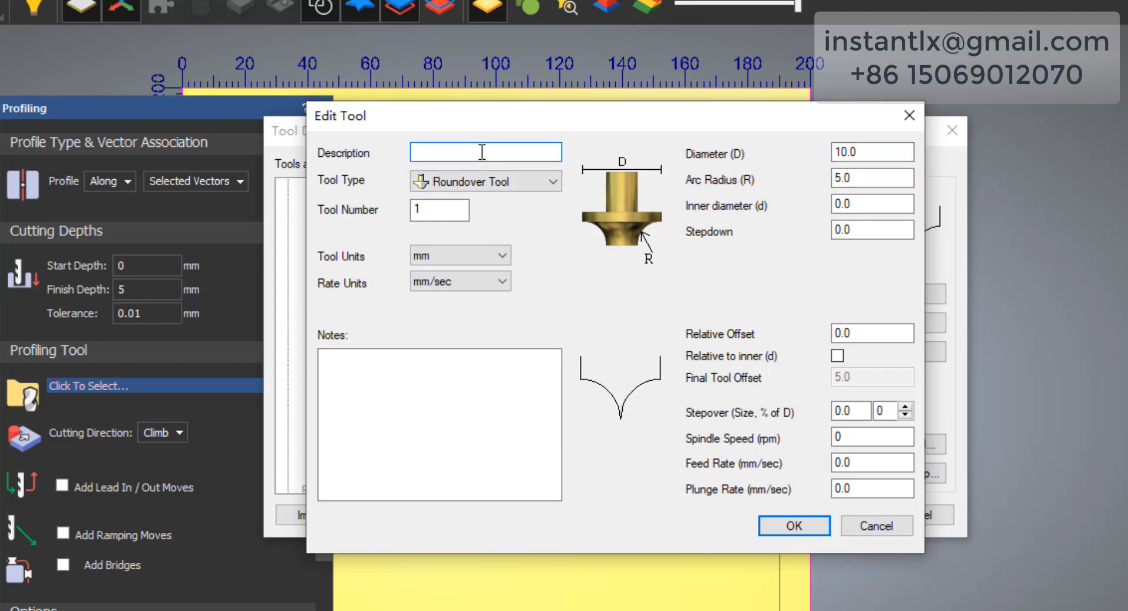
{"action": "type", "text": "R"}
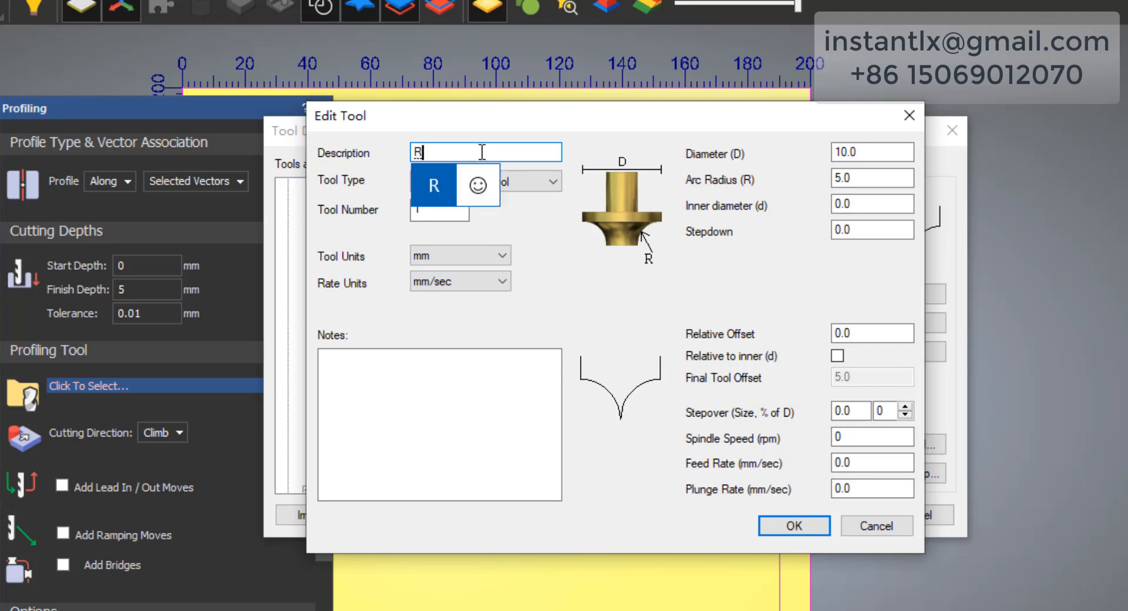
{"action": "key", "text": "BackSpace"}
{"action": "type", "text": "r shape 10"}
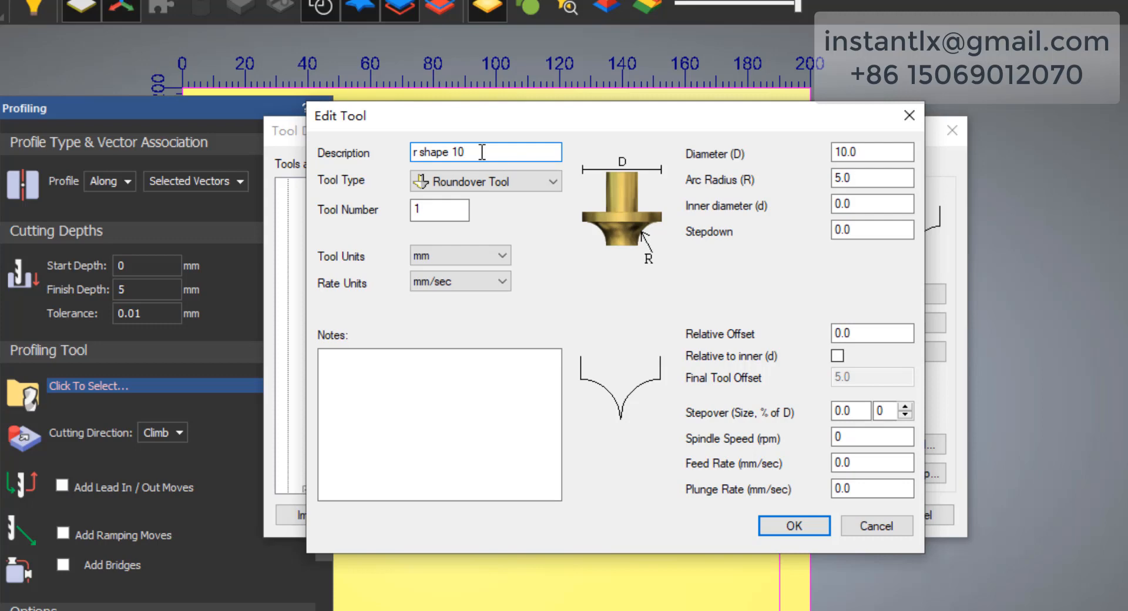
{"action": "left_click", "coordinate": [890, 411]}
{"action": "double_click", "coordinate": [861, 414]}
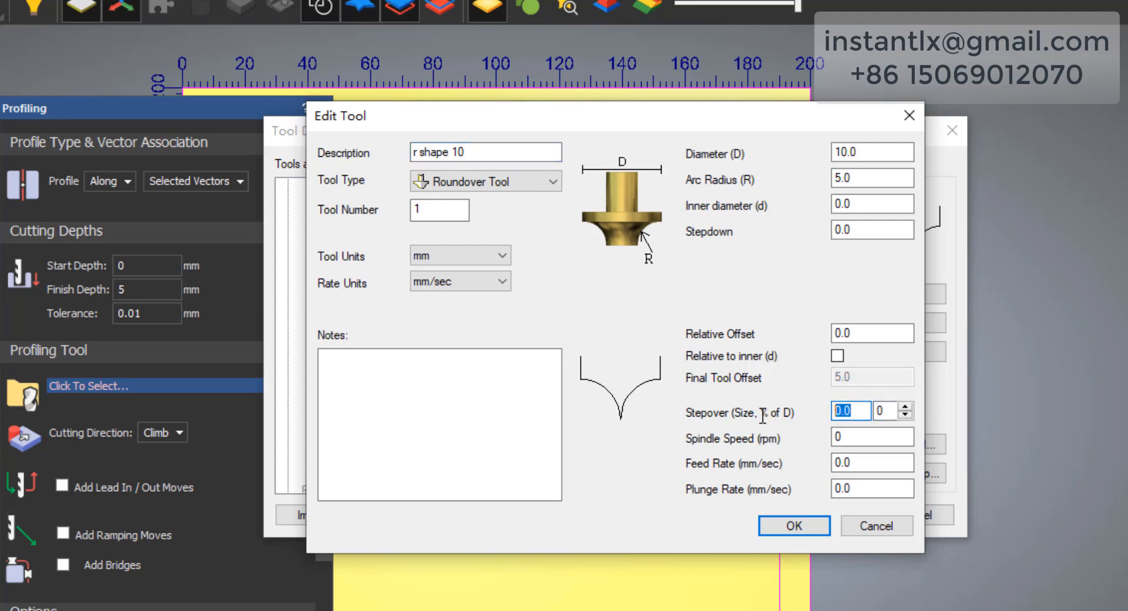
{"action": "type", "text": "0"}
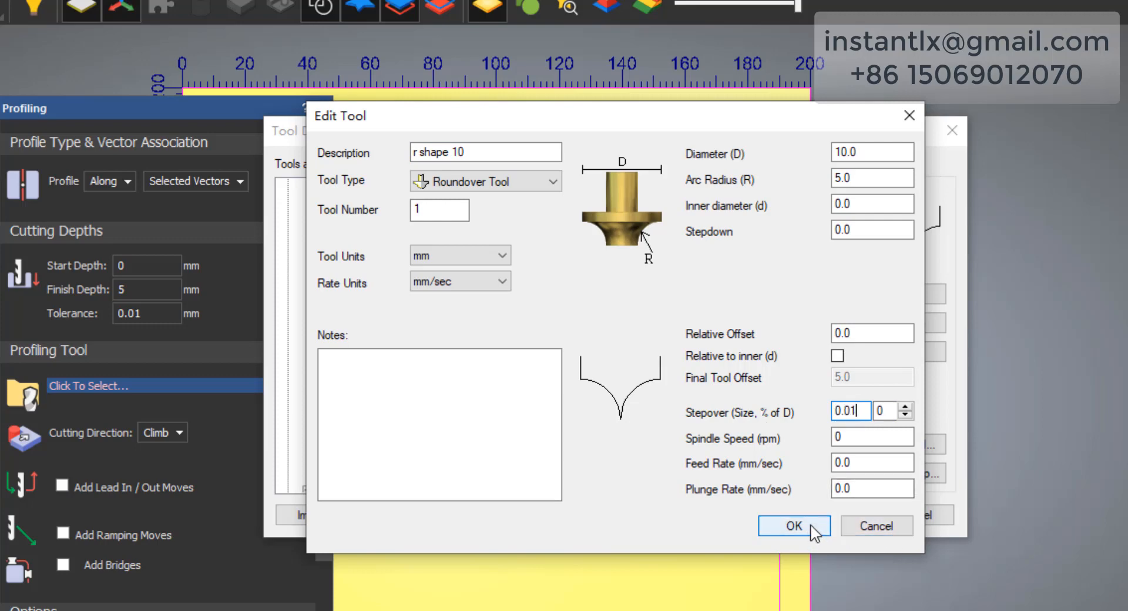
- Switch the tool's rate units to m/min and set the feed rate to 10 and the plunge rate to 1
{"action": "double_click", "coordinate": [894, 467]}
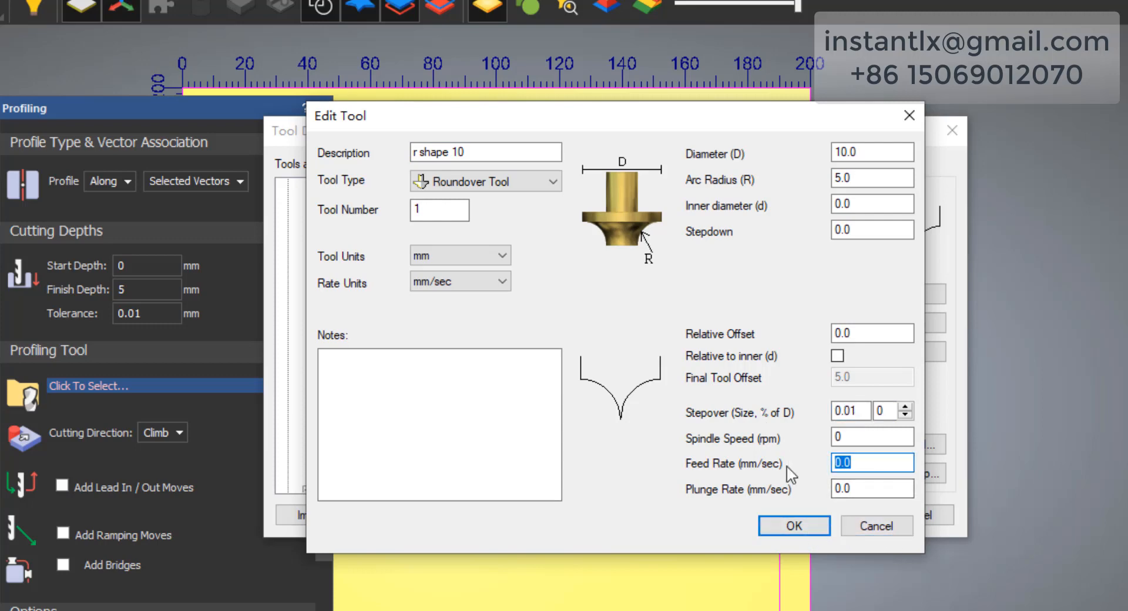
{"action": "left_click", "coordinate": [492, 282]}
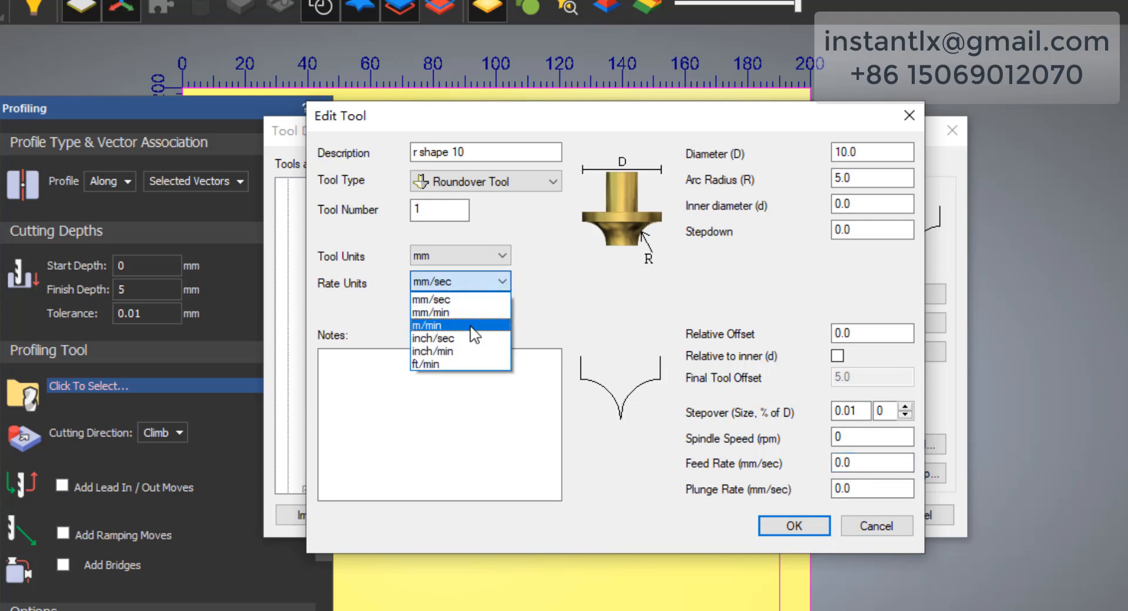
{"action": "left_click", "coordinate": [471, 327]}
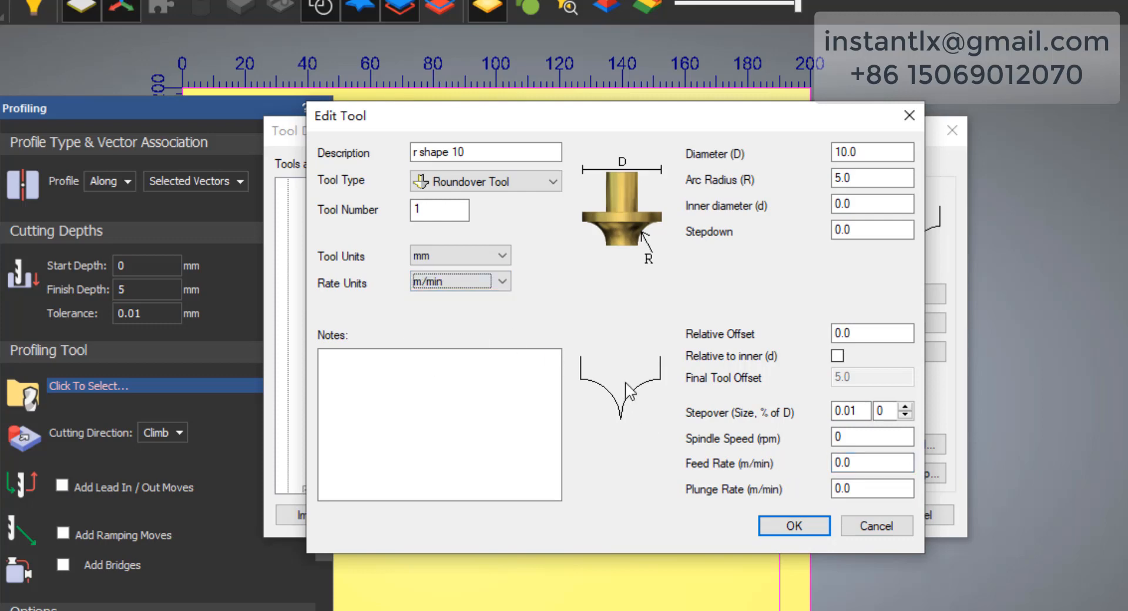
{"action": "double_click", "coordinate": [872, 464]}
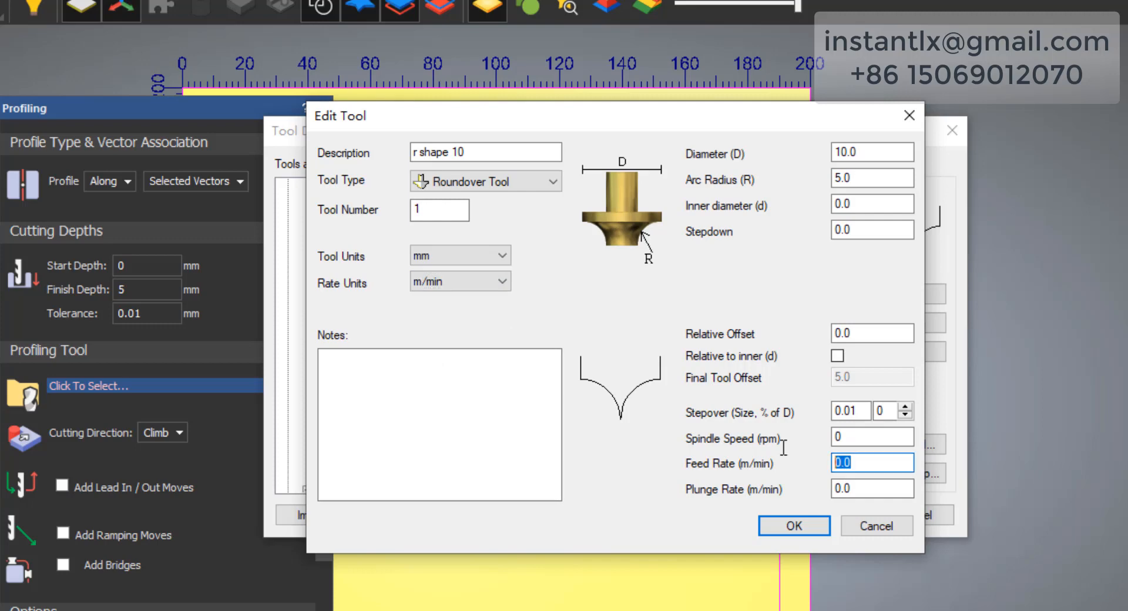
{"action": "type", "text": "3.0"}
{"action": "key", "text": "Tab"}
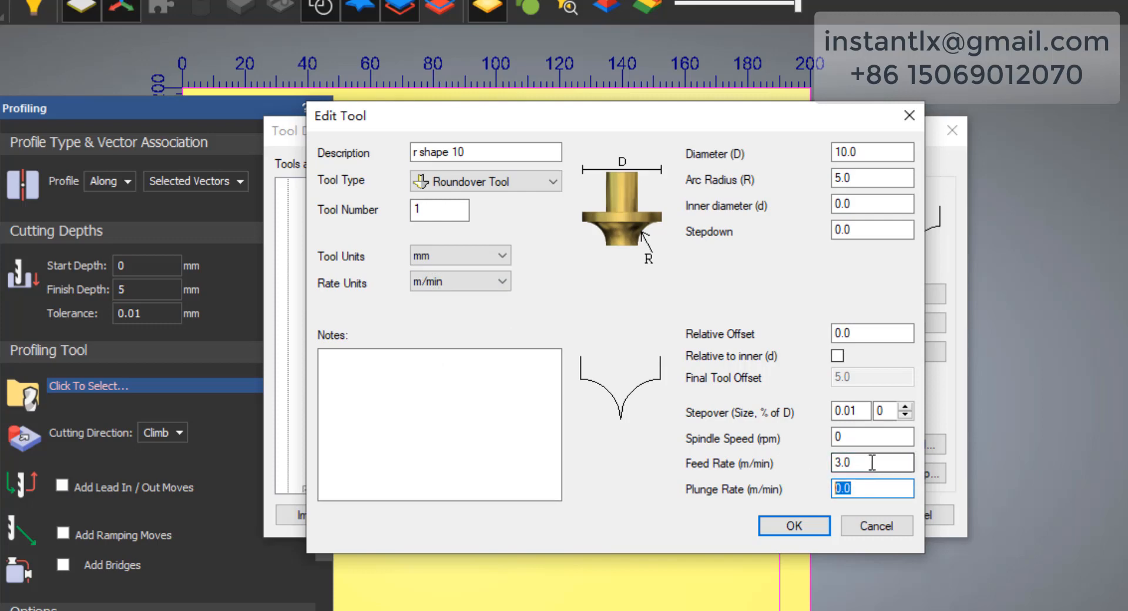
{"action": "key", "text": "shift+Tab"}
{"action": "type", "text": "10"}
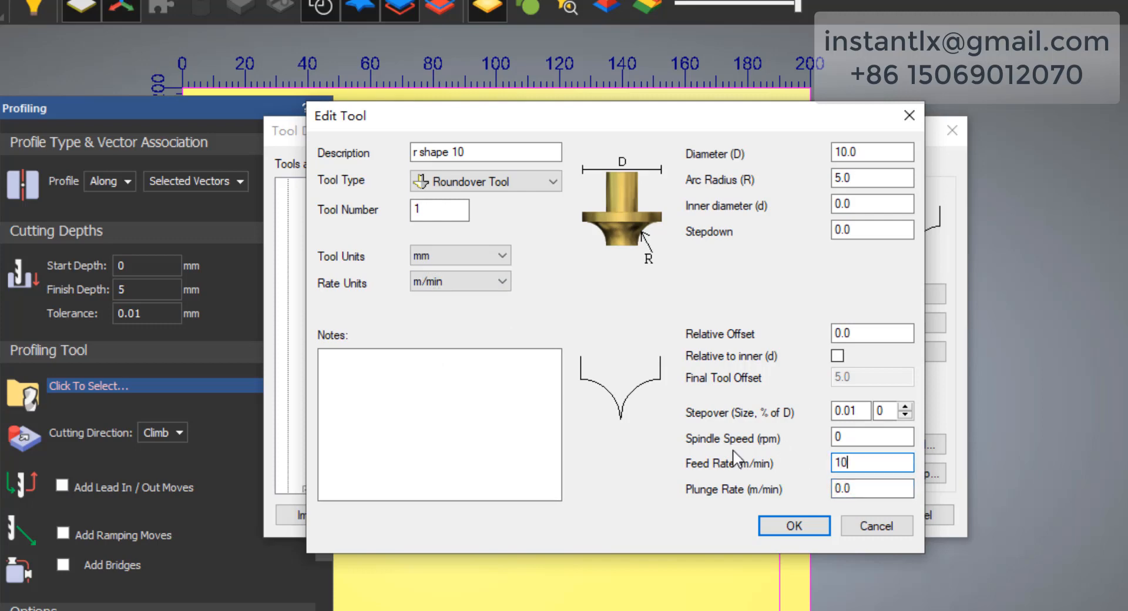
{"action": "key", "text": "Tab"}
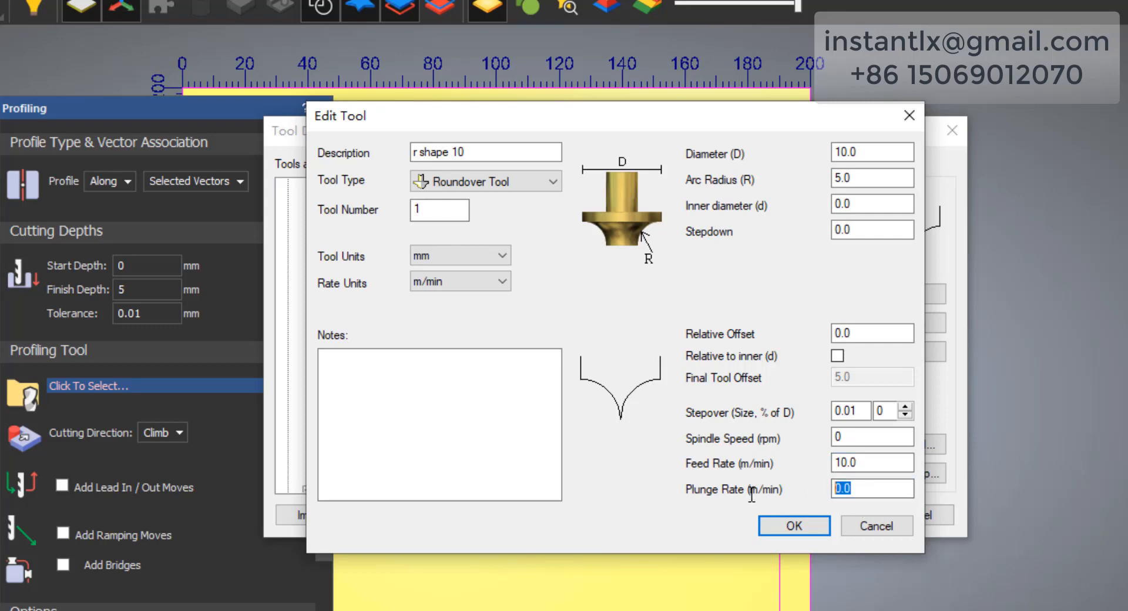
{"action": "type", "text": "1"}
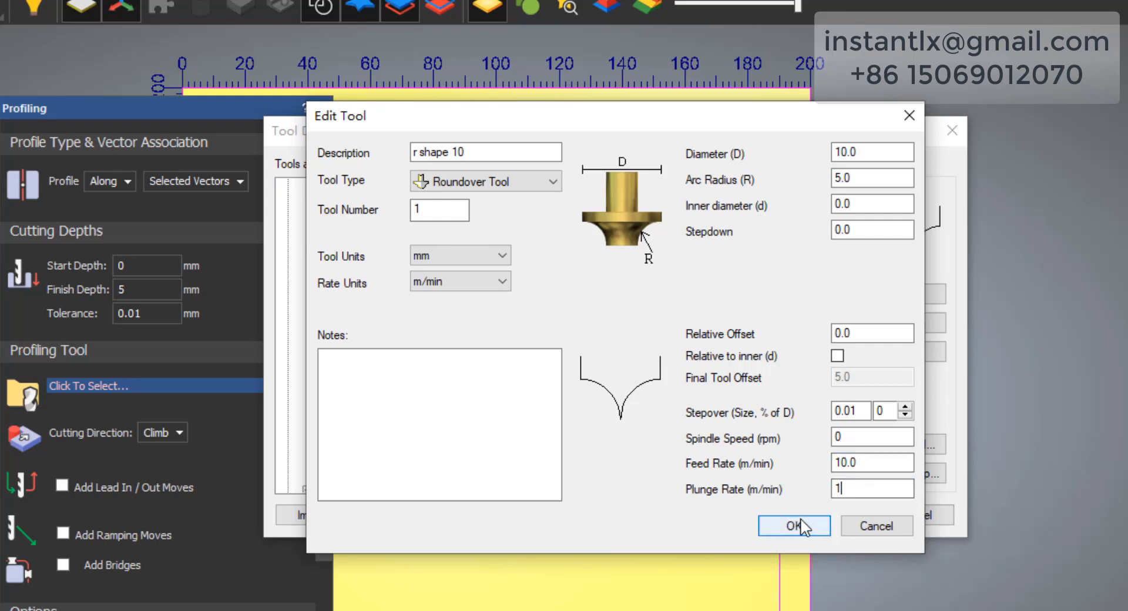
- Set the tool's spindle speed to 18000 rpm and its stepdown to 5 mm, and save the tool
{"action": "key", "text": "shift+Tab"}
{"action": "key", "text": "shift+Tab"}
{"action": "type", "text": "1800"}
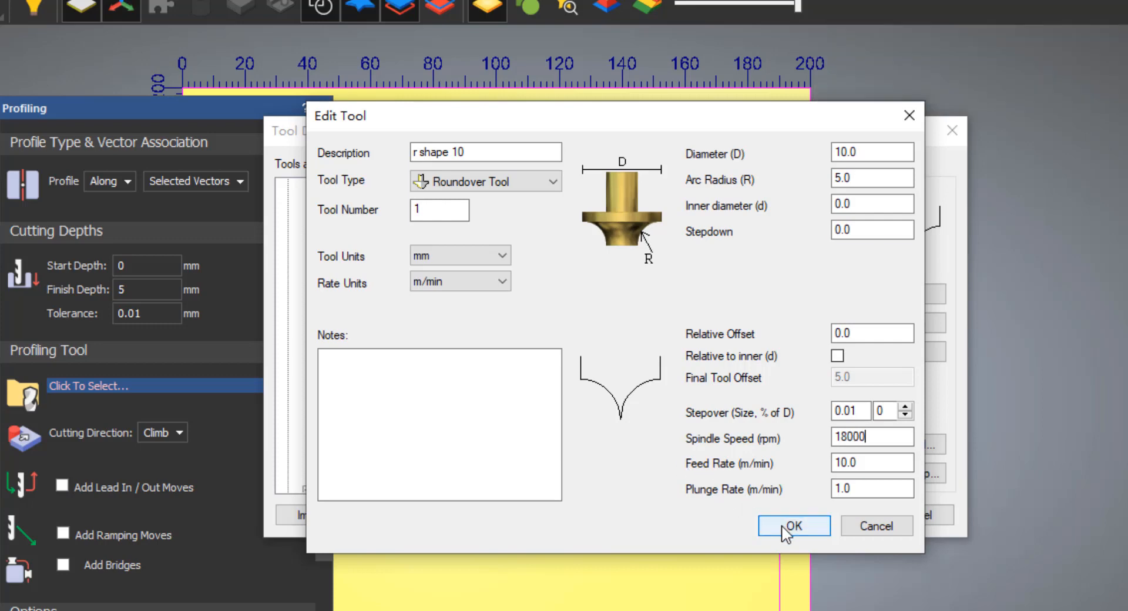
{"action": "left_click", "coordinate": [870, 229]}
{"action": "type", "text": "5"}
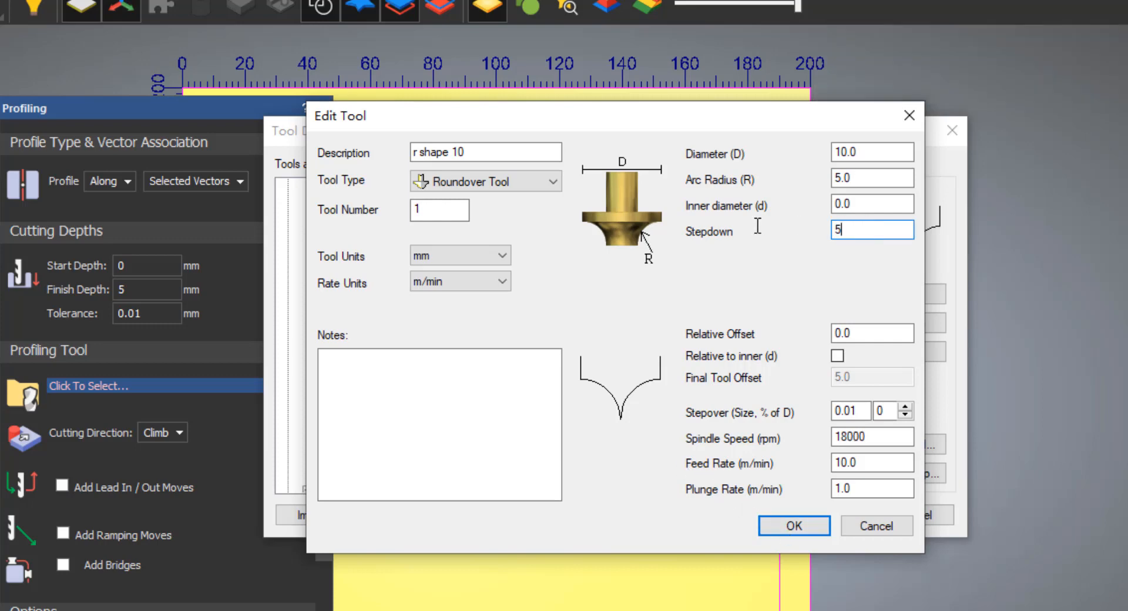
{"action": "left_click", "coordinate": [794, 524]}
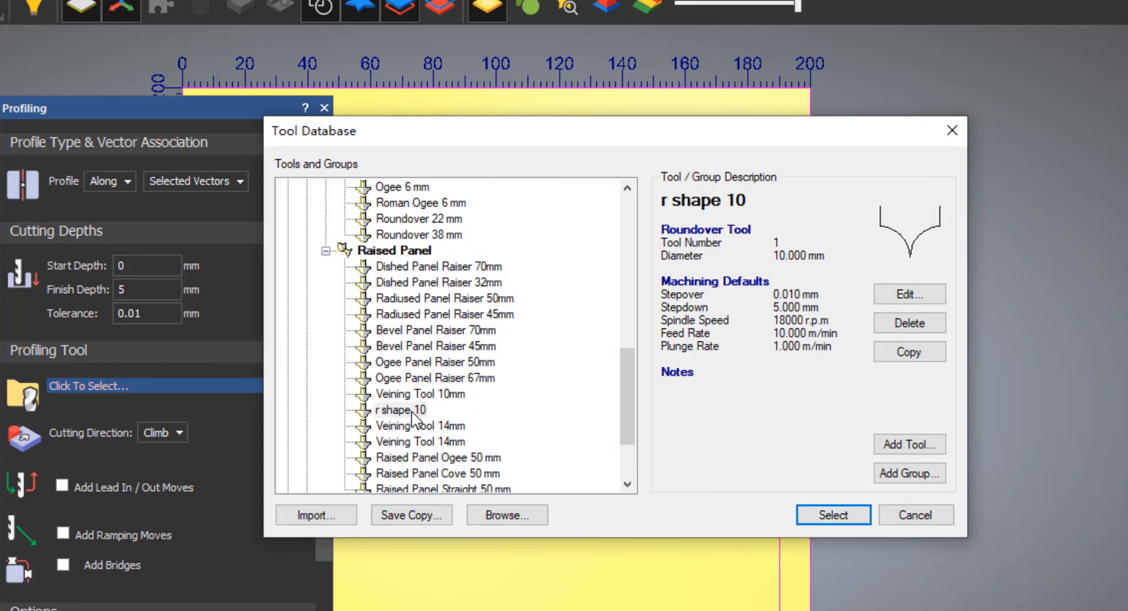
- Assign the r shape 10 tool to the profile toolpath and define the material thickness as 18 mm
{"action": "left_click", "coordinate": [404, 410]}
{"action": "left_click", "coordinate": [833, 514]}
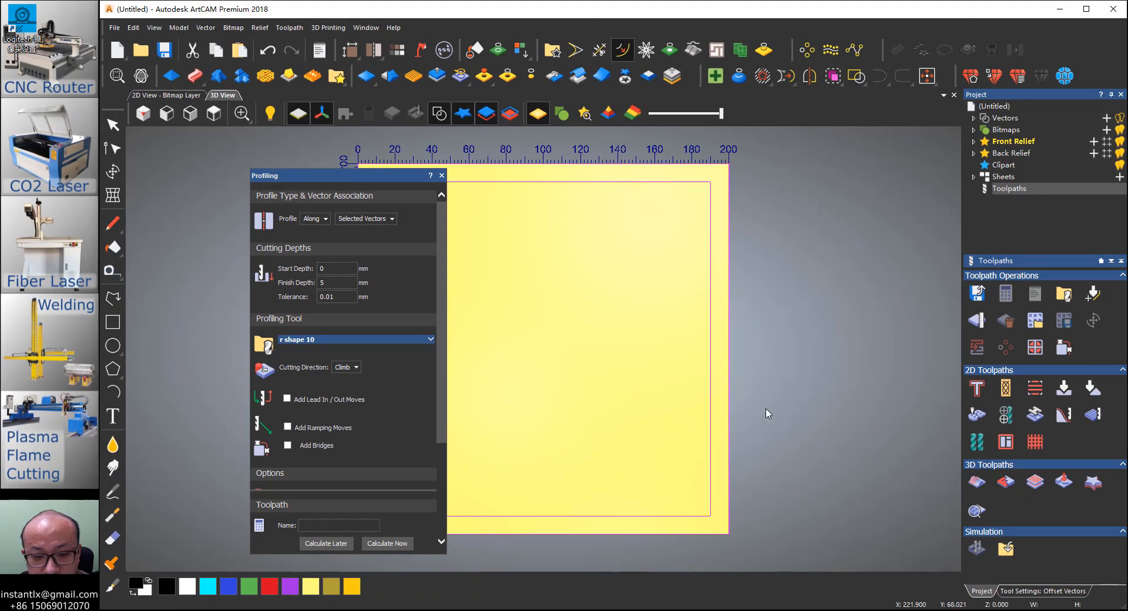
{"action": "left_click", "coordinate": [428, 473]}
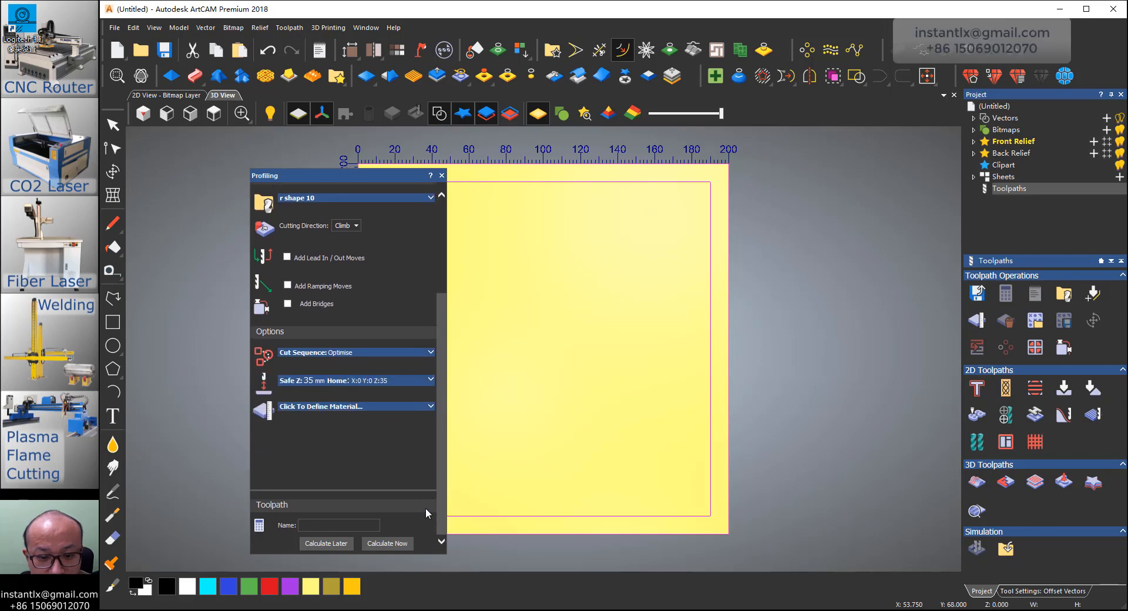
{"action": "left_click", "coordinate": [347, 406]}
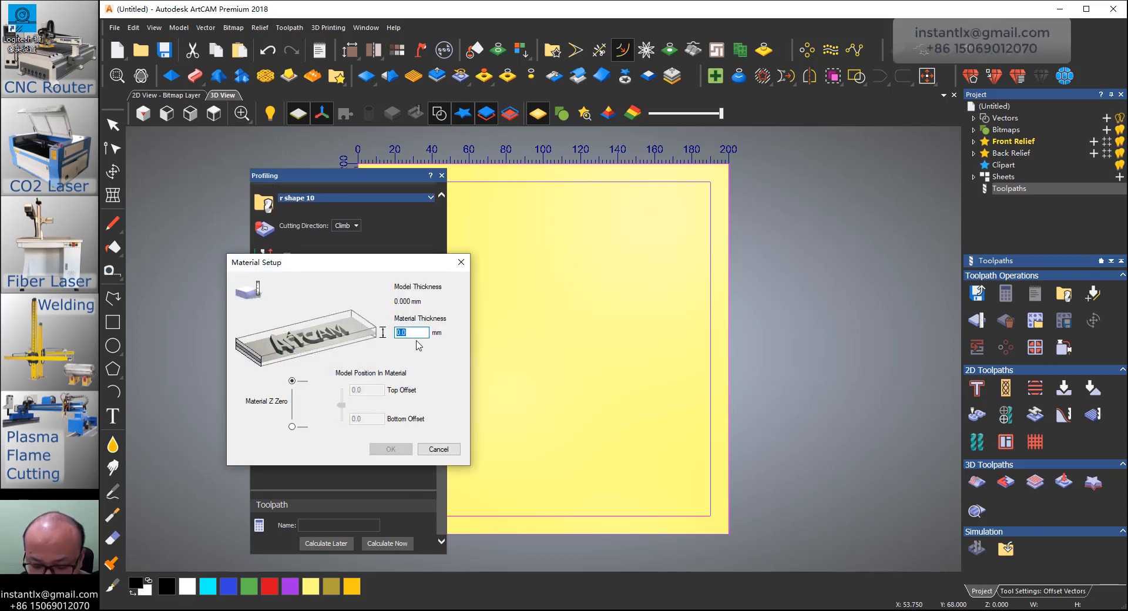
{"action": "type", "text": "18"}
{"action": "left_click", "coordinate": [391, 449]}
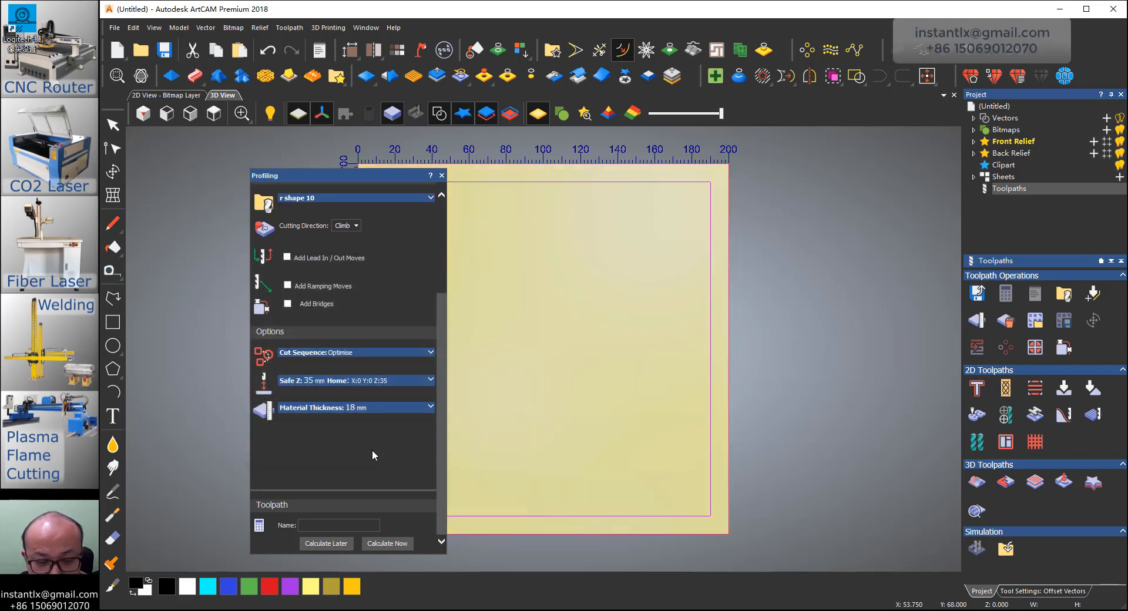
- Calculate the profile toolpath and simulate it on the whole model at standard resolution
{"action": "left_click", "coordinate": [403, 544]}
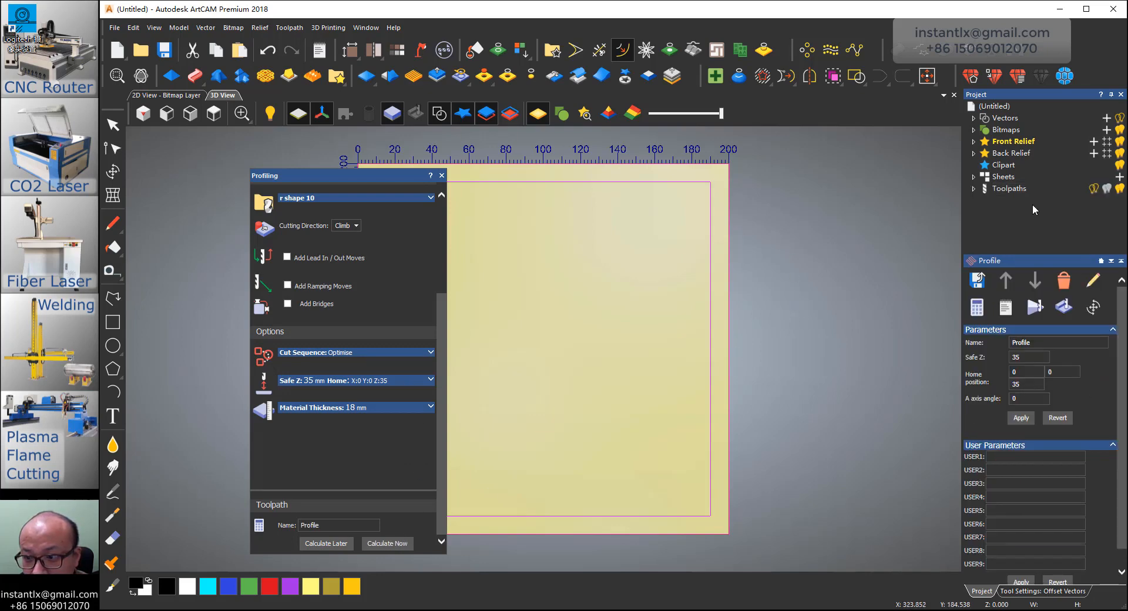
{"action": "left_click", "coordinate": [1067, 308]}
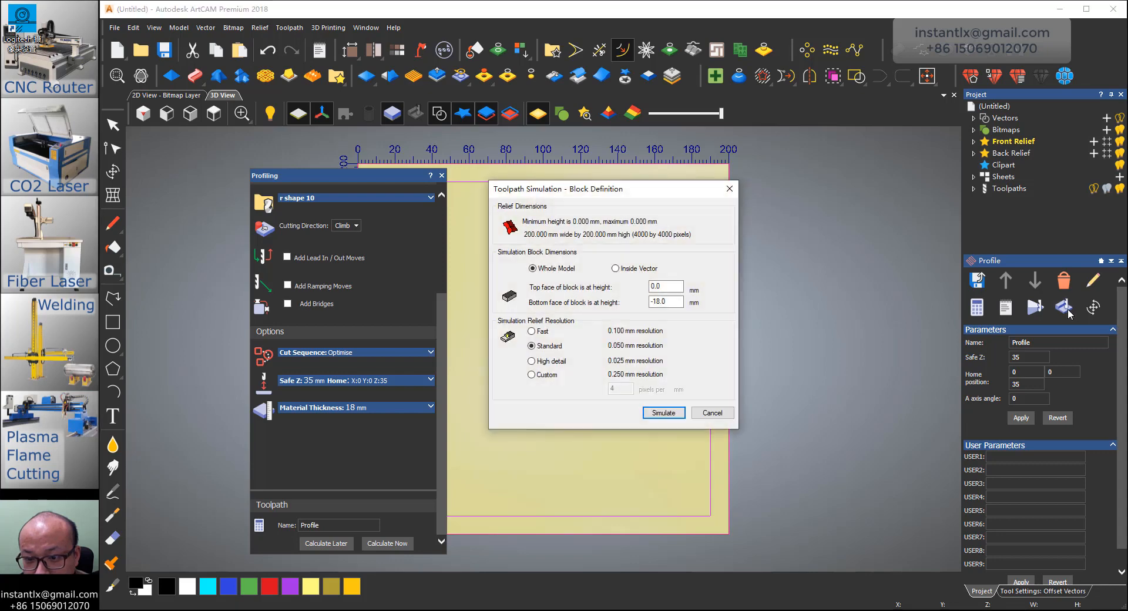
{"action": "left_click", "coordinate": [670, 411]}
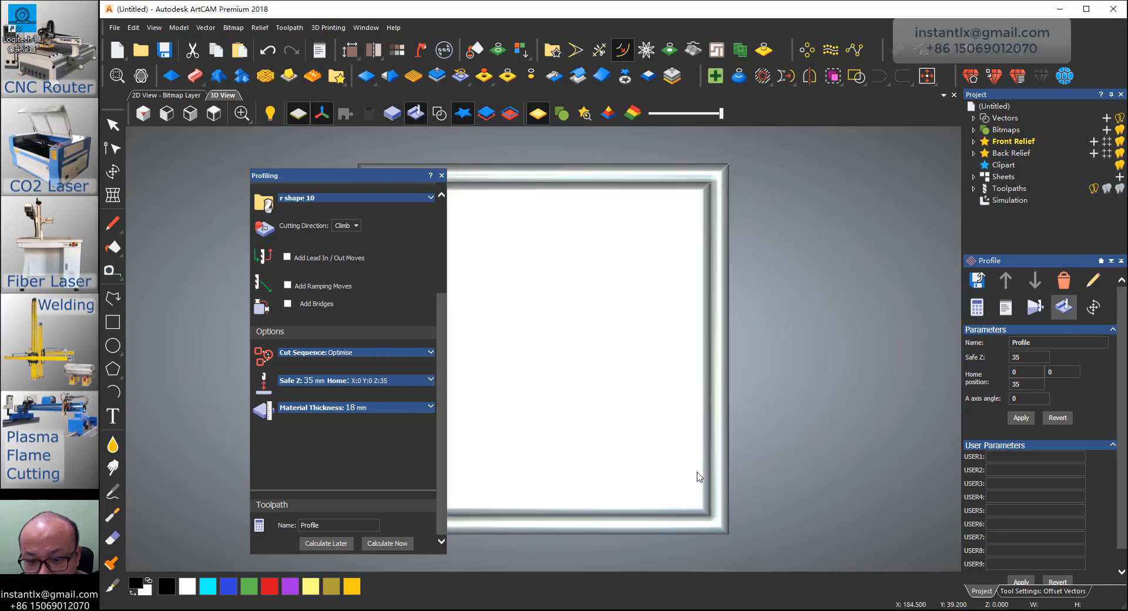
- Examine the simulated panel's rounded border and corners from several angles
{"action": "left_click_drag", "start_coordinate": [693, 472], "coordinate": [806, 337]}
{"action": "scroll", "coordinate": [781, 411], "scroll_direction": "up", "scroll_amount": 3}
{"action": "scroll", "coordinate": [805, 338], "scroll_direction": "up", "scroll_amount": 3}
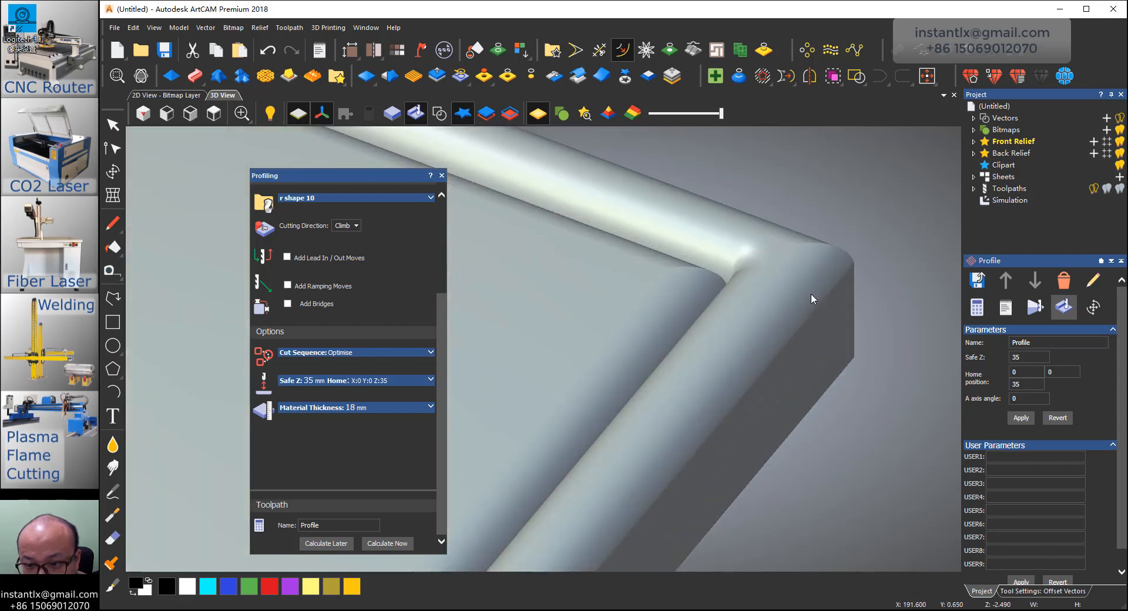
{"action": "left_click_drag", "start_coordinate": [813, 297], "coordinate": [552, 335]}
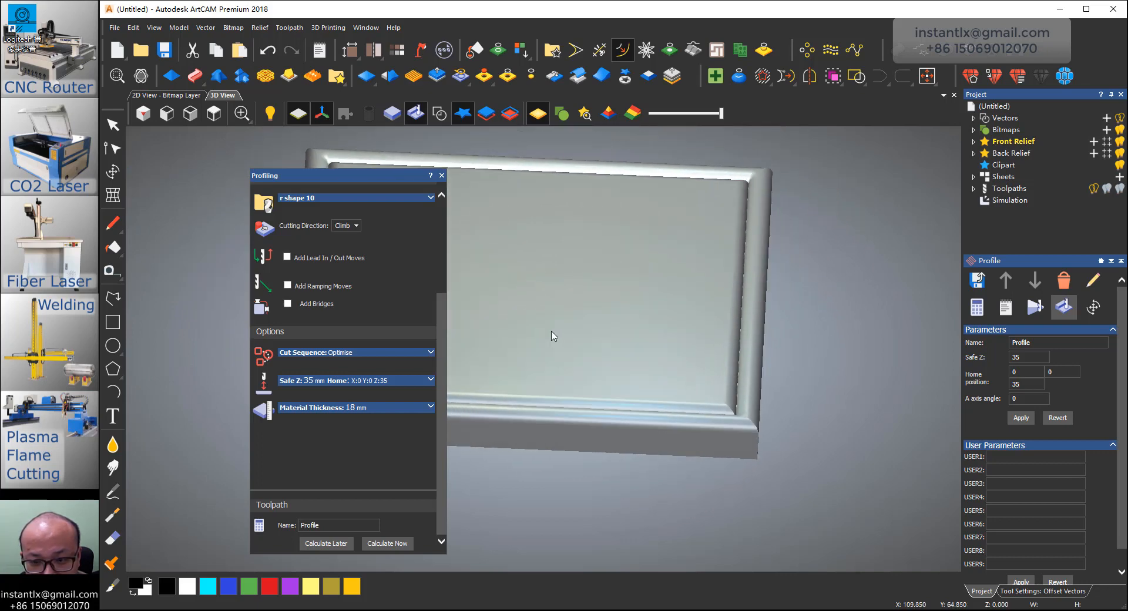
{"action": "left_click_drag", "start_coordinate": [778, 247], "coordinate": [886, 274]}
{"action": "left_click_drag", "start_coordinate": [472, 319], "coordinate": [488, 436]}
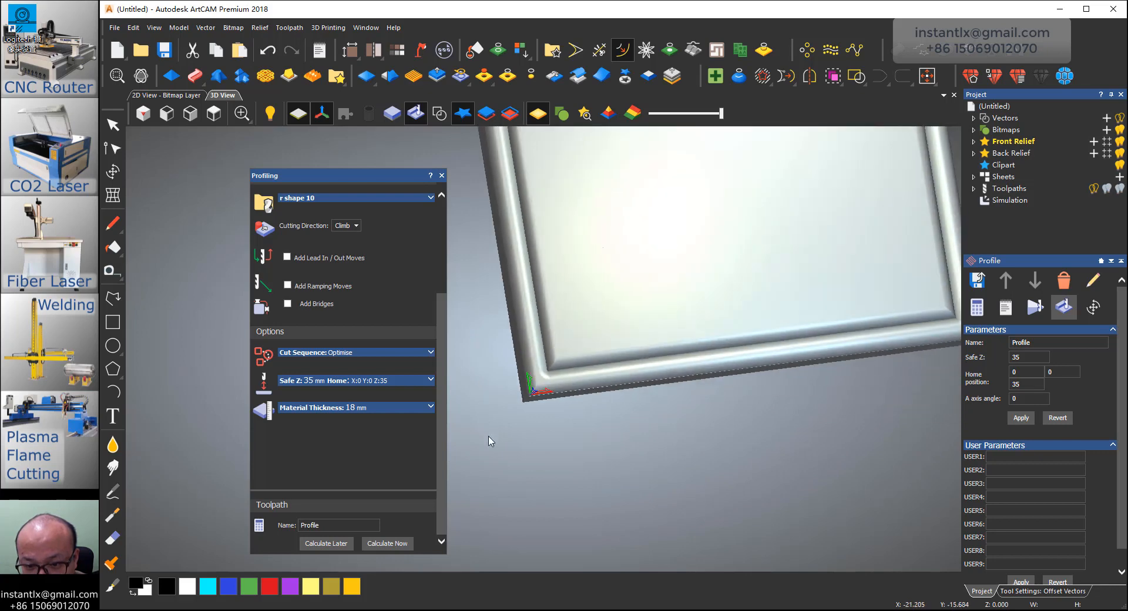
{"action": "left_click_drag", "start_coordinate": [613, 391], "coordinate": [753, 403]}
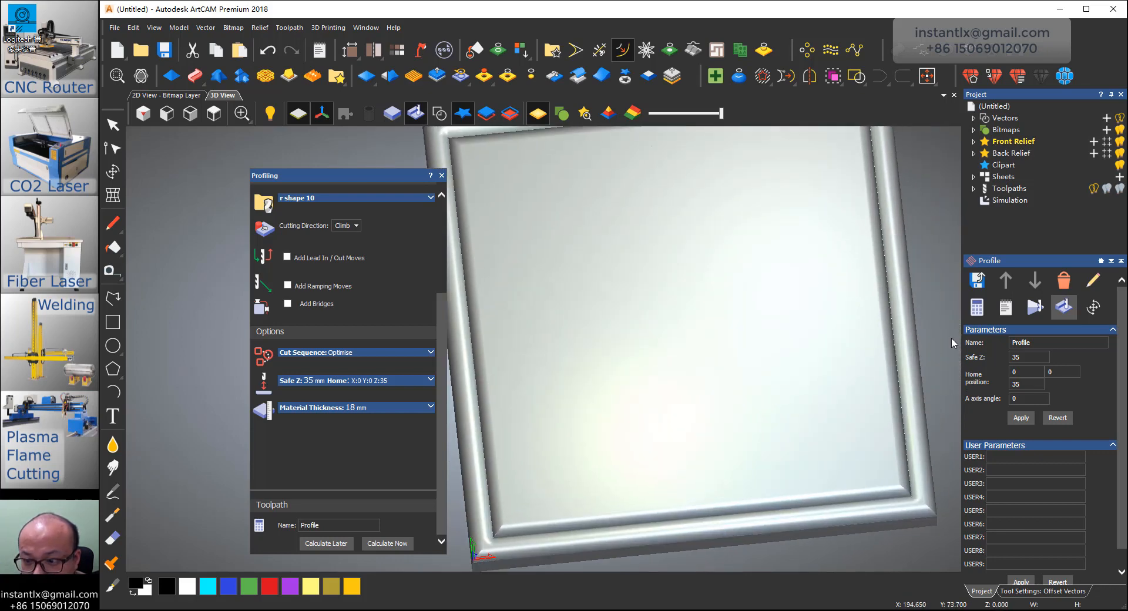
- Render the simulation with the Teak (H) material
{"action": "left_click", "coordinate": [1063, 306]}
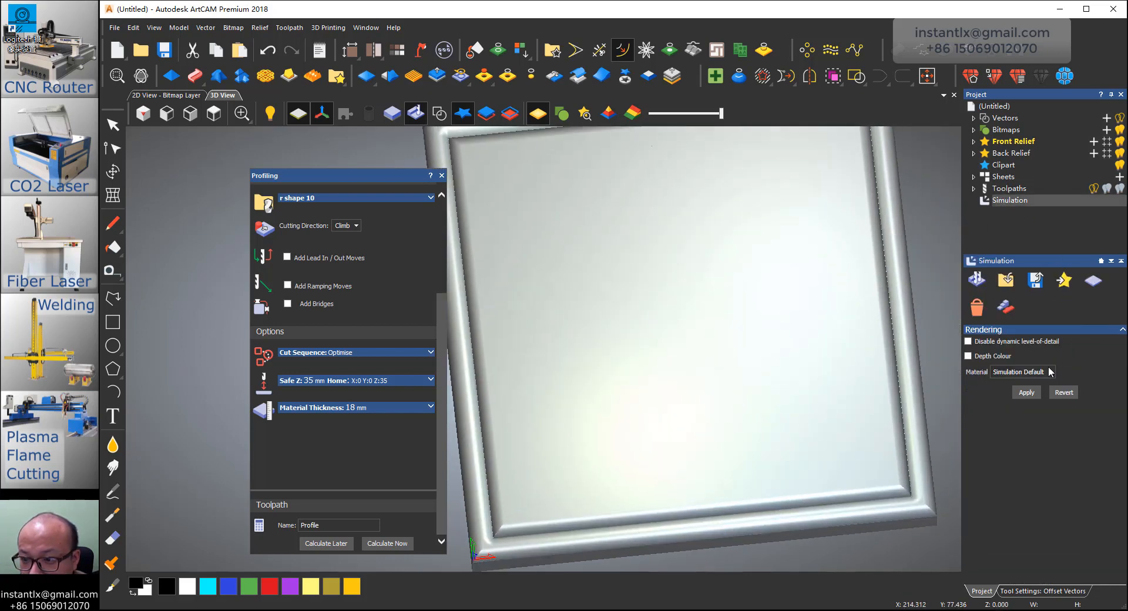
{"action": "left_click", "coordinate": [1023, 372]}
{"action": "scroll", "coordinate": [1042, 530], "scroll_direction": "down", "scroll_amount": 5}
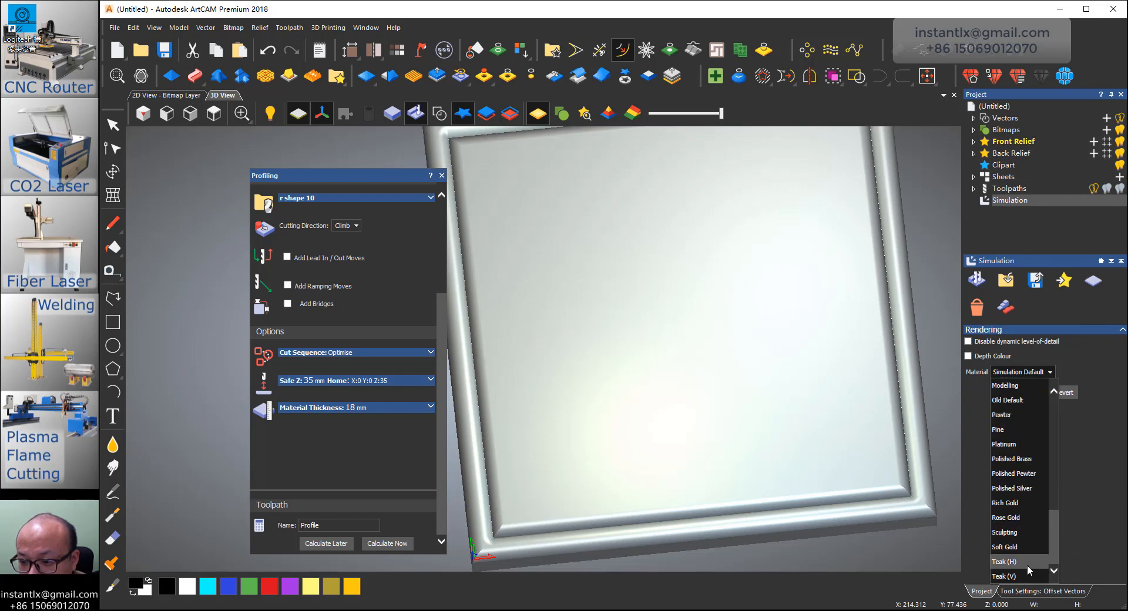
{"action": "left_click", "coordinate": [1027, 563]}
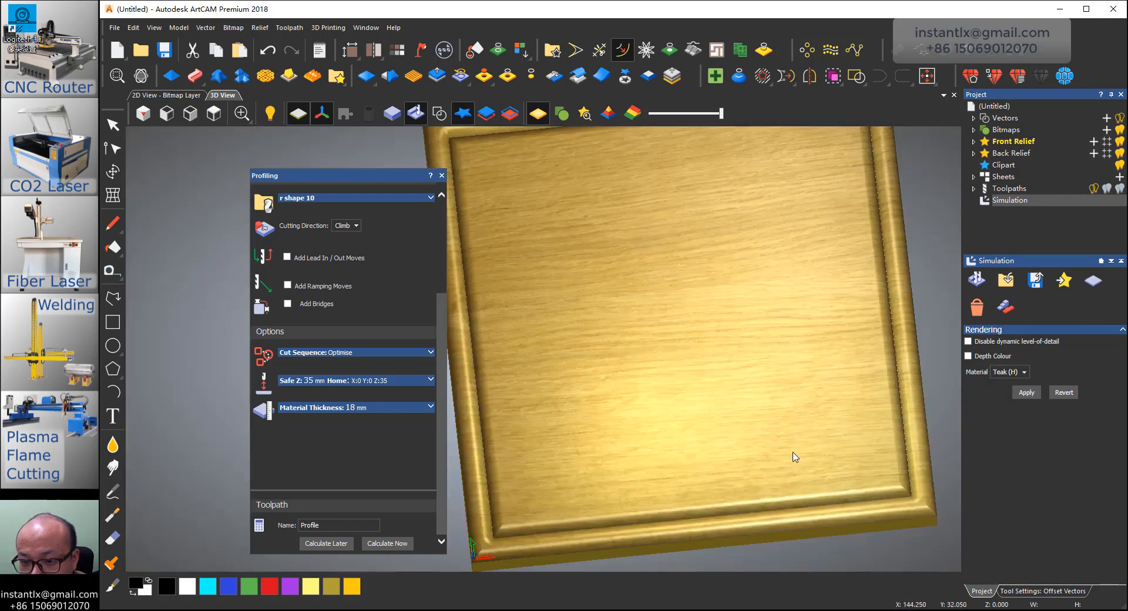
- Close the profiling settings and inspect the teak panel's moulded edges up close
{"action": "left_click_drag", "start_coordinate": [793, 453], "coordinate": [647, 439]}
{"action": "scroll", "coordinate": [765, 413], "scroll_direction": "down", "scroll_amount": 3}
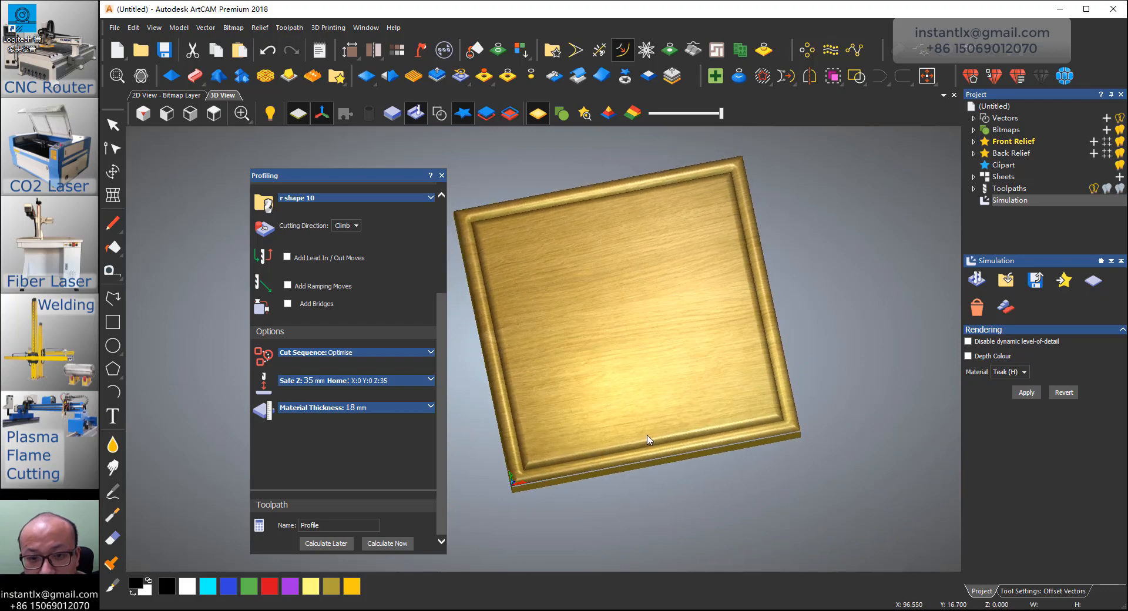
{"action": "left_click", "coordinate": [442, 176]}
{"action": "left_click_drag", "start_coordinate": [617, 355], "coordinate": [657, 304]}
{"action": "scroll", "coordinate": [539, 355], "scroll_direction": "up", "scroll_amount": 2}
{"action": "left_click_drag", "start_coordinate": [539, 355], "coordinate": [912, 289]}
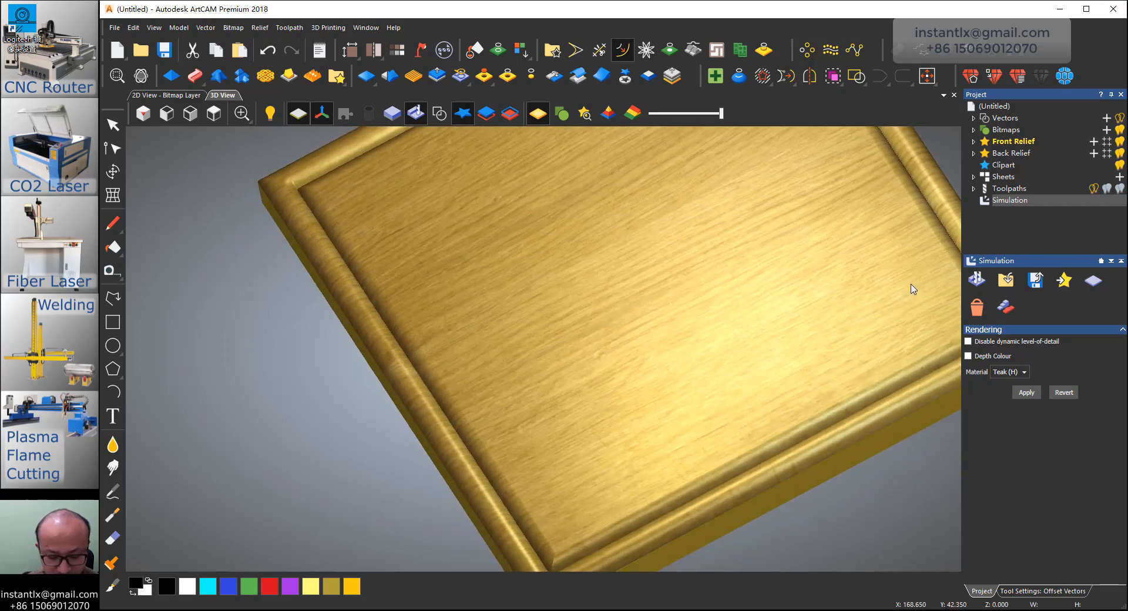